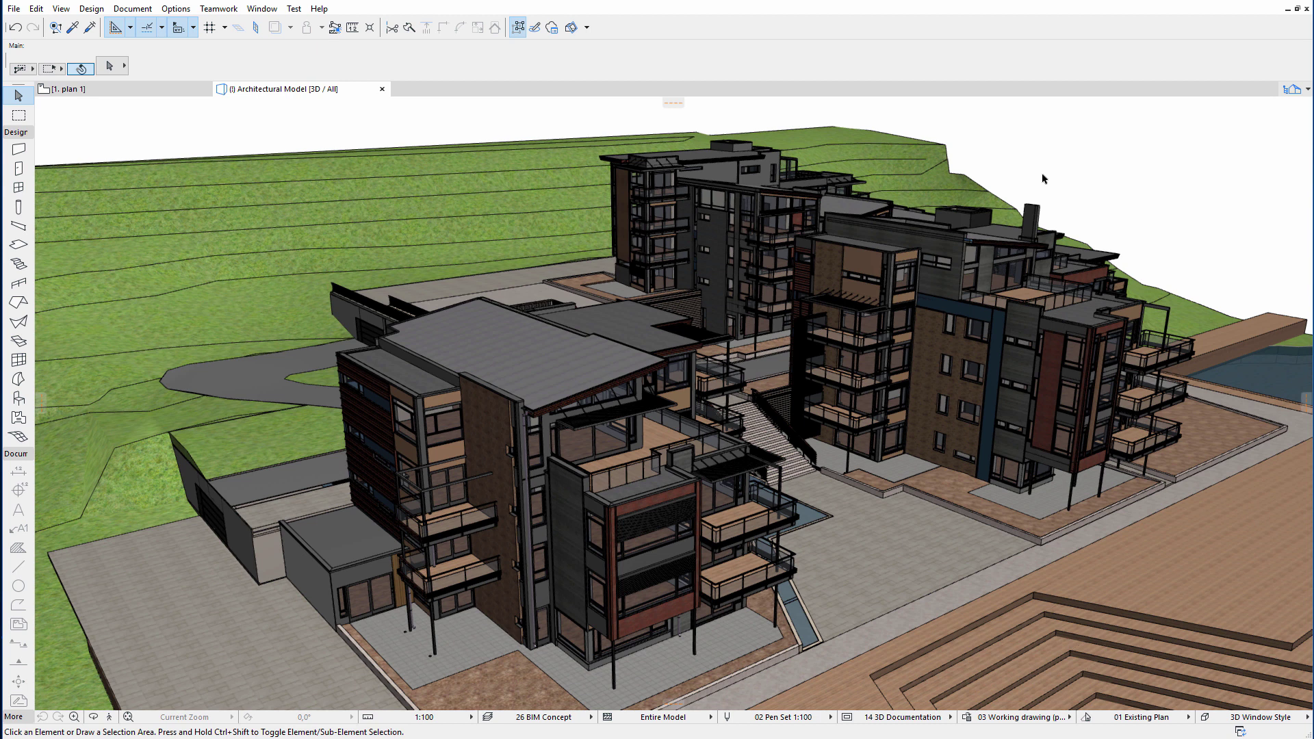
# Switch from the 3D view to the story 1 floor plan with the pink Escape route zone.
pyautogui.click(179, 94)
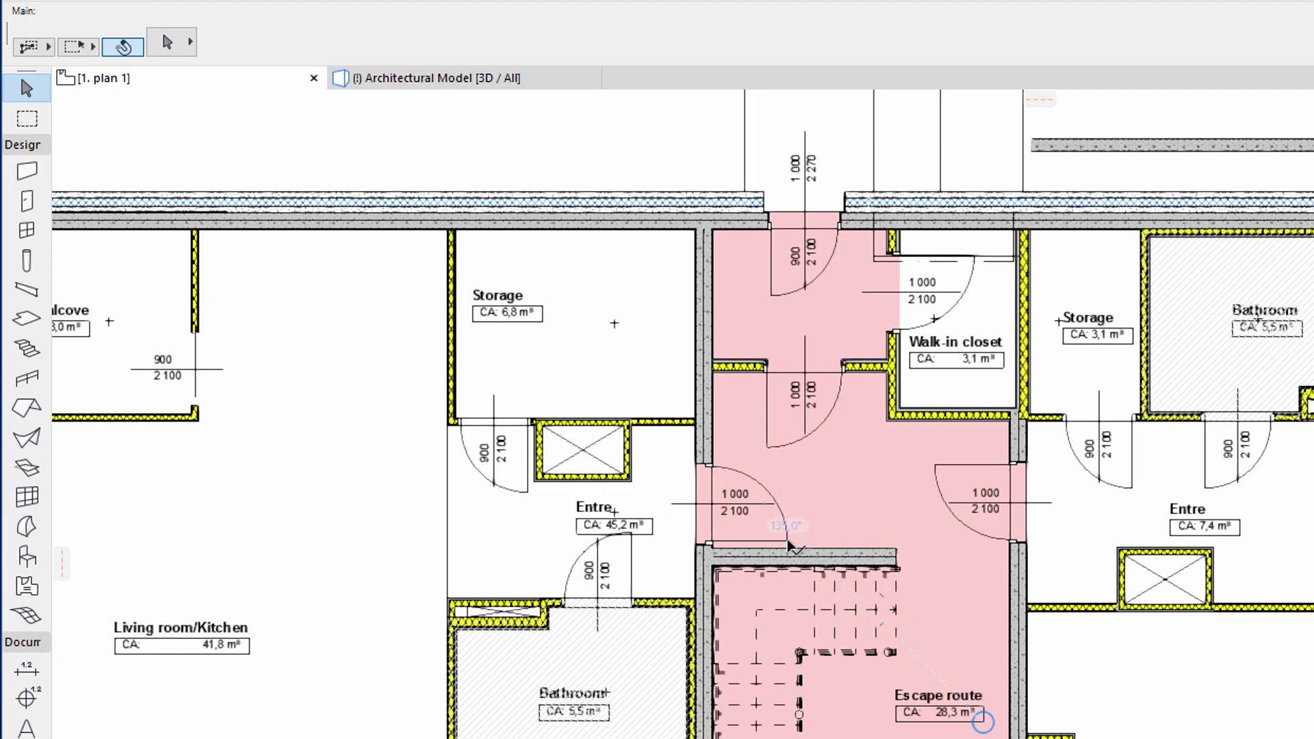
pyautogui.click(510, 390)
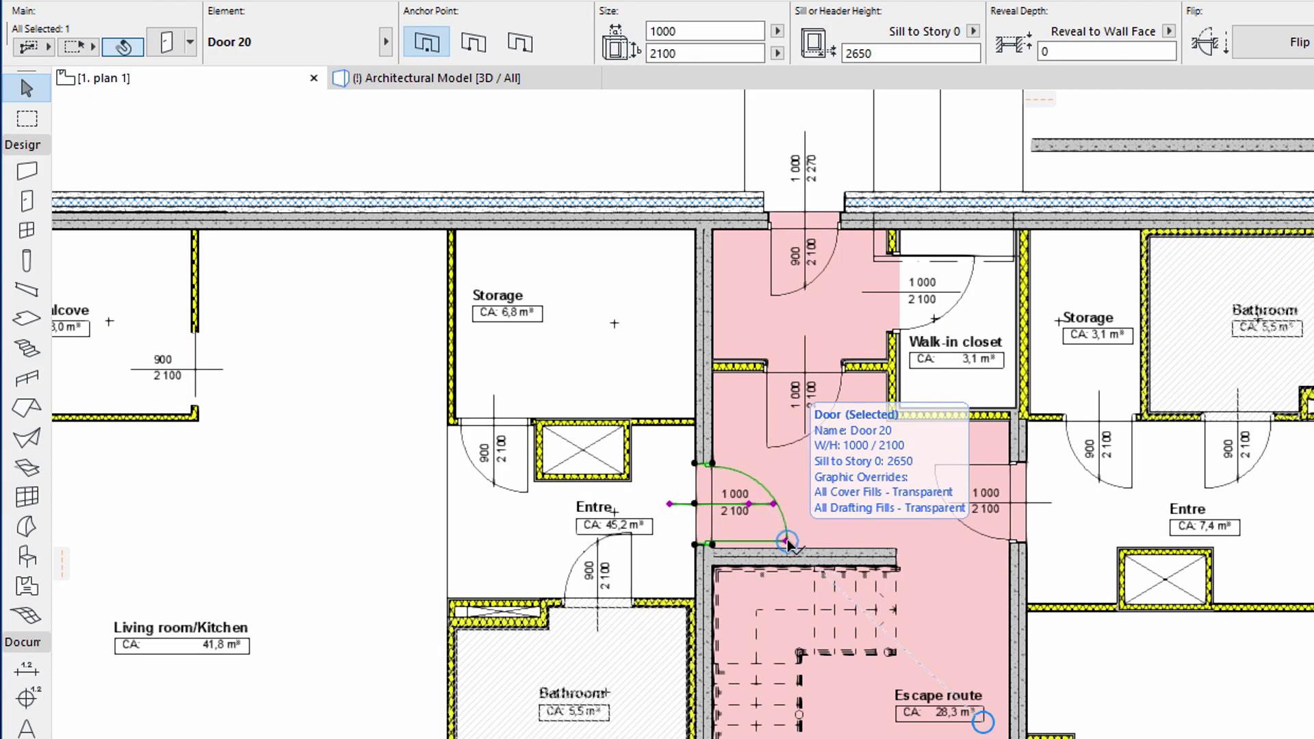
pyautogui.click(787, 540)
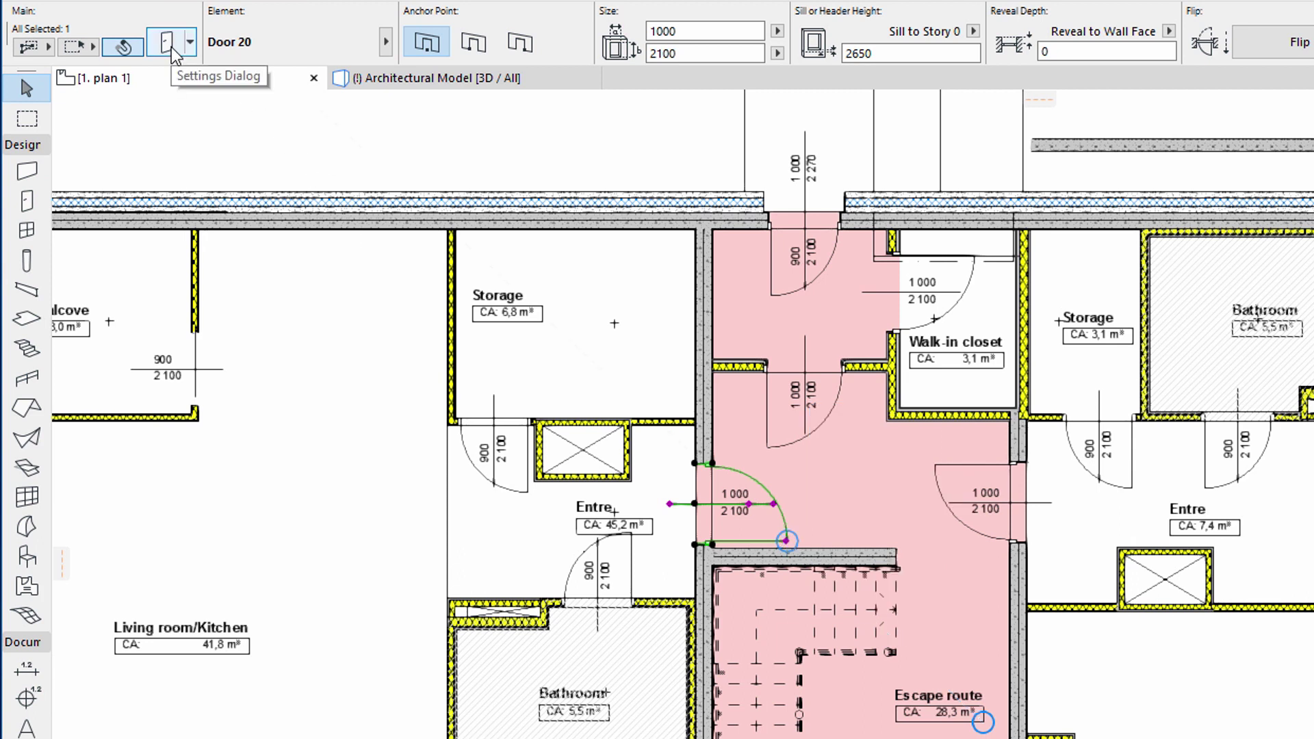
pyautogui.click(171, 48)
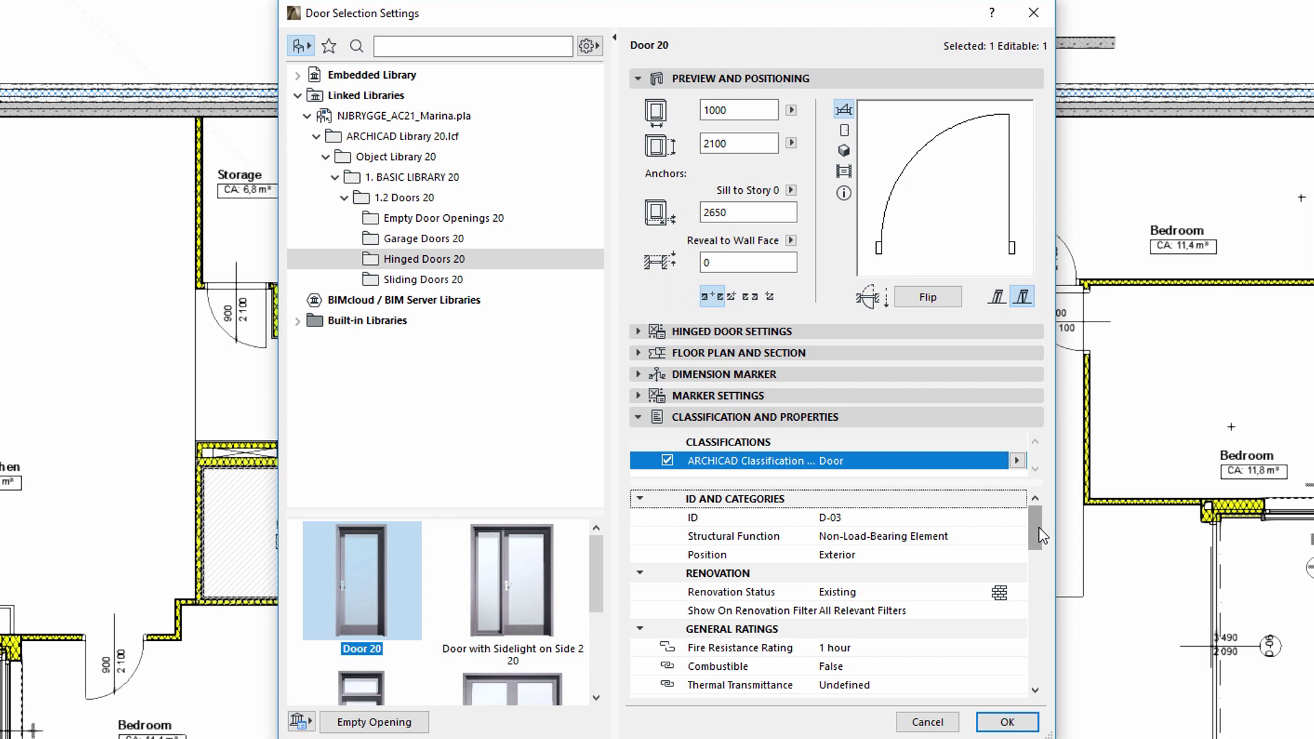
pyautogui.scroll(-2, 1035, 541)
pyautogui.scroll(-2, 1042, 545)
pyautogui.scroll(2, 1037, 562)
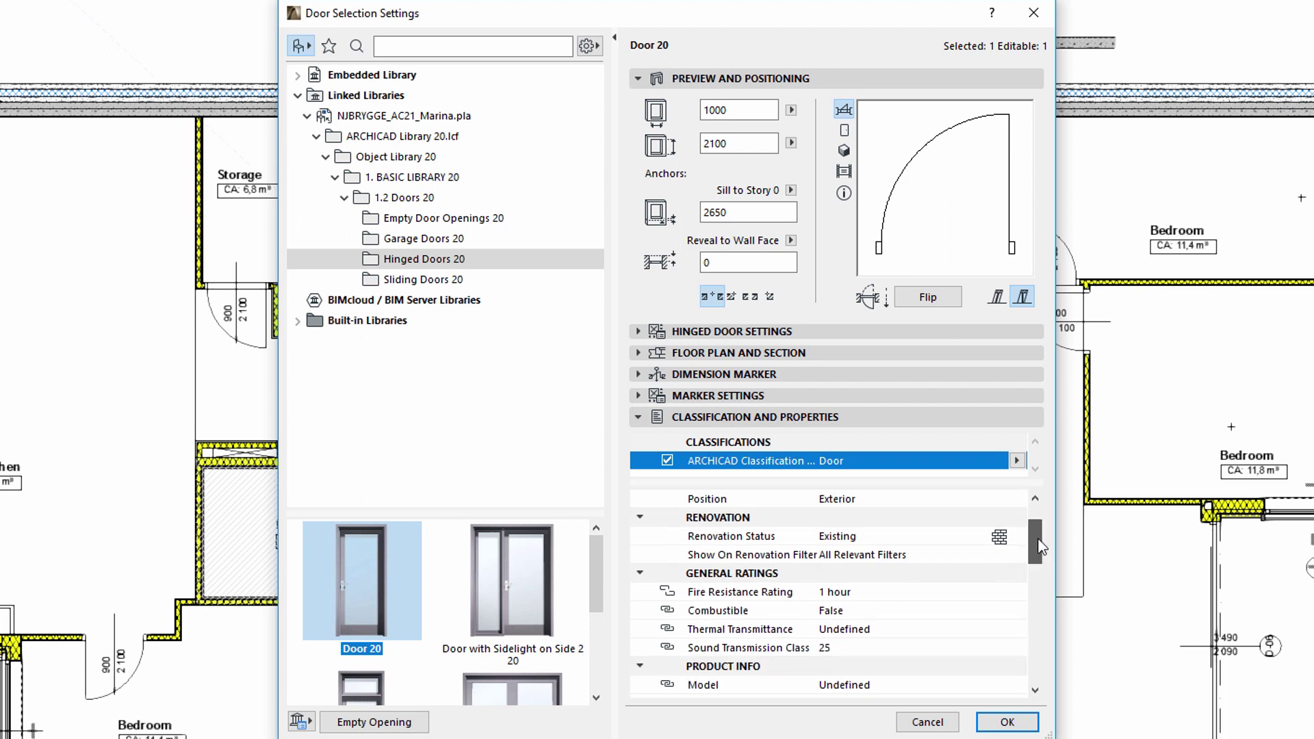
pyautogui.click(1017, 611)
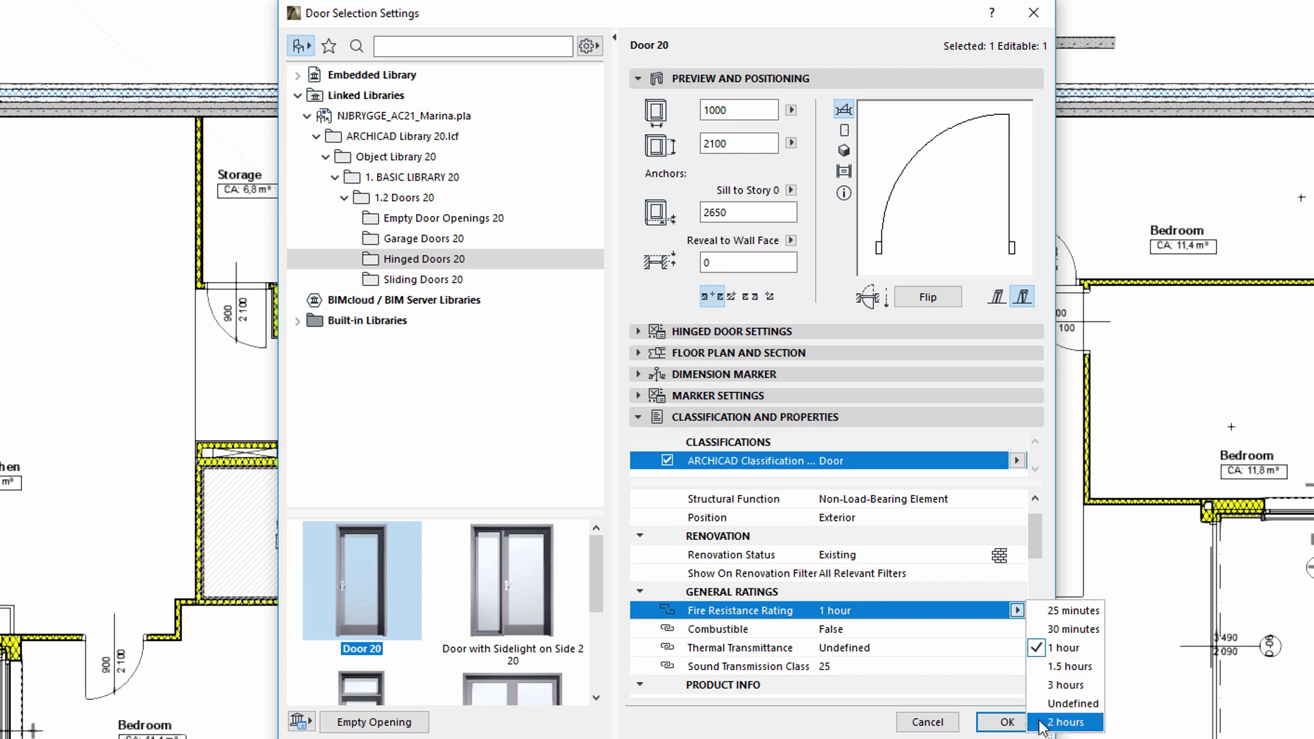
pyautogui.click(1018, 610)
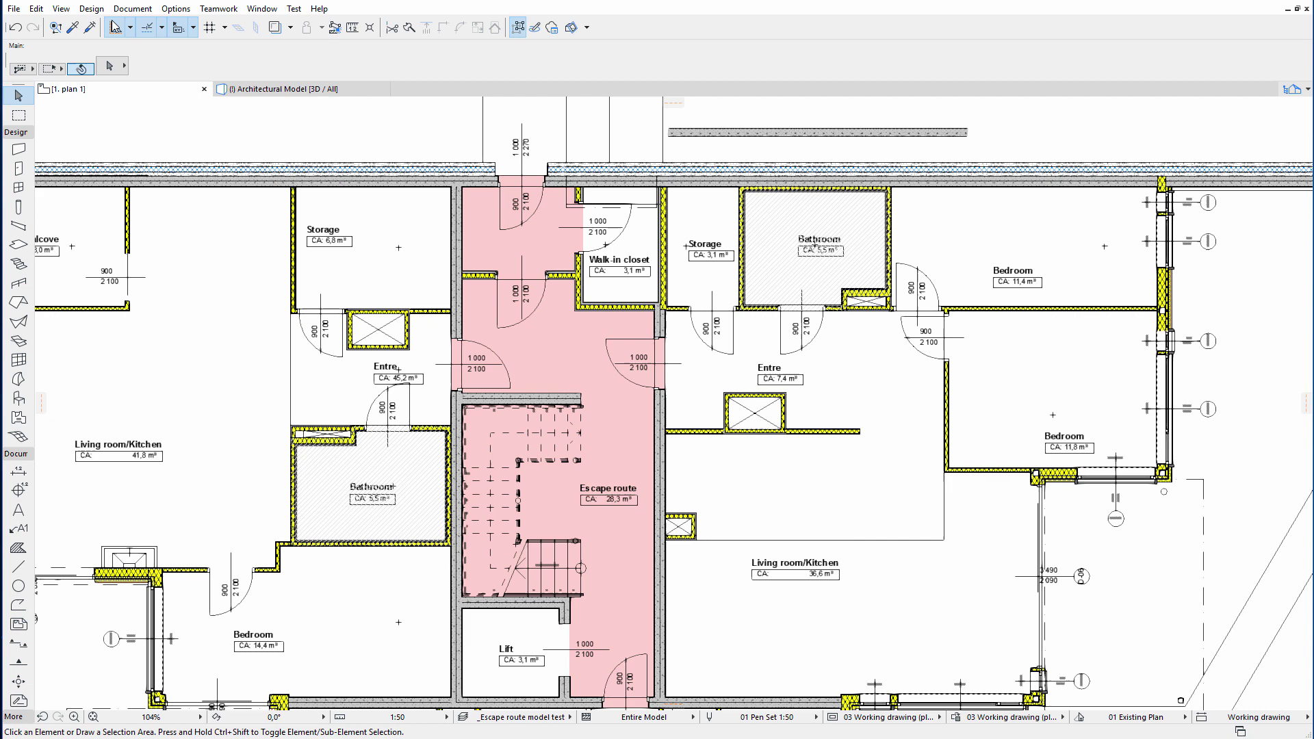
# In Collision Detection, add a Fill criterion set to Tiling to Group 1 beside Element Type.
pyautogui.click(91, 9)
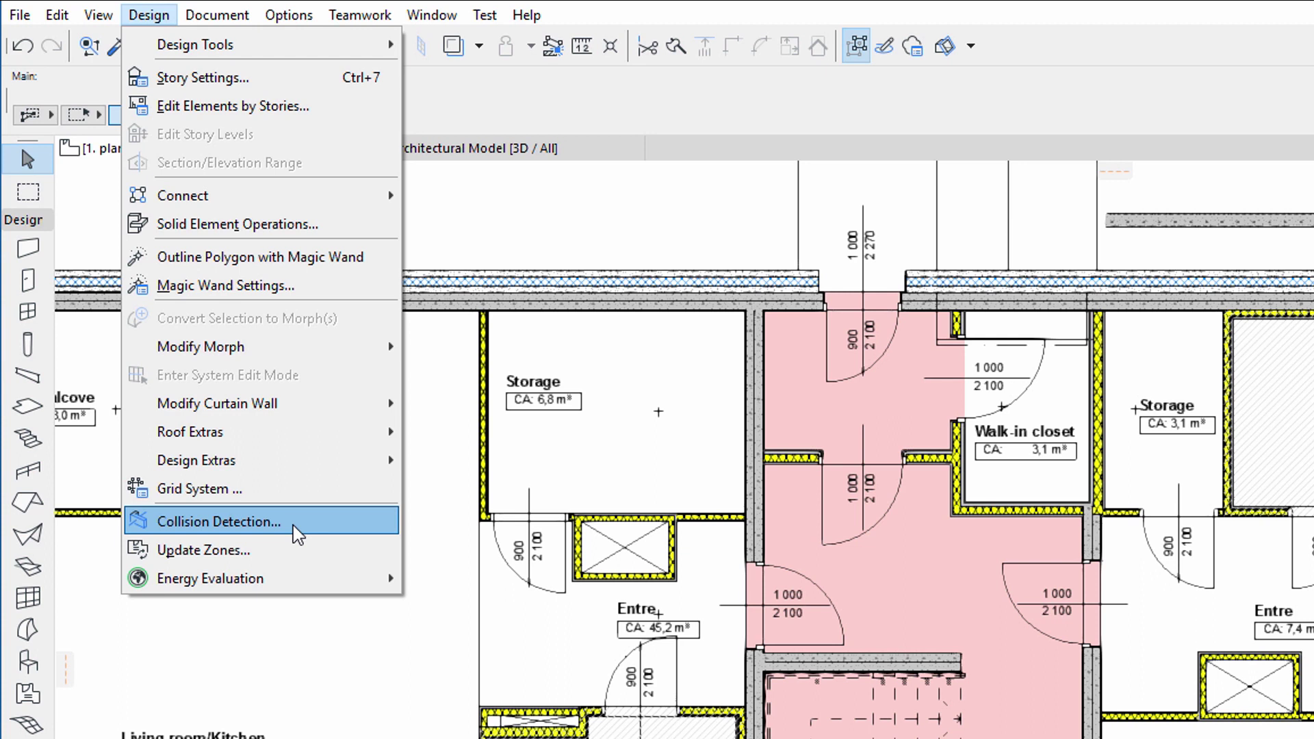
pyautogui.click(295, 534)
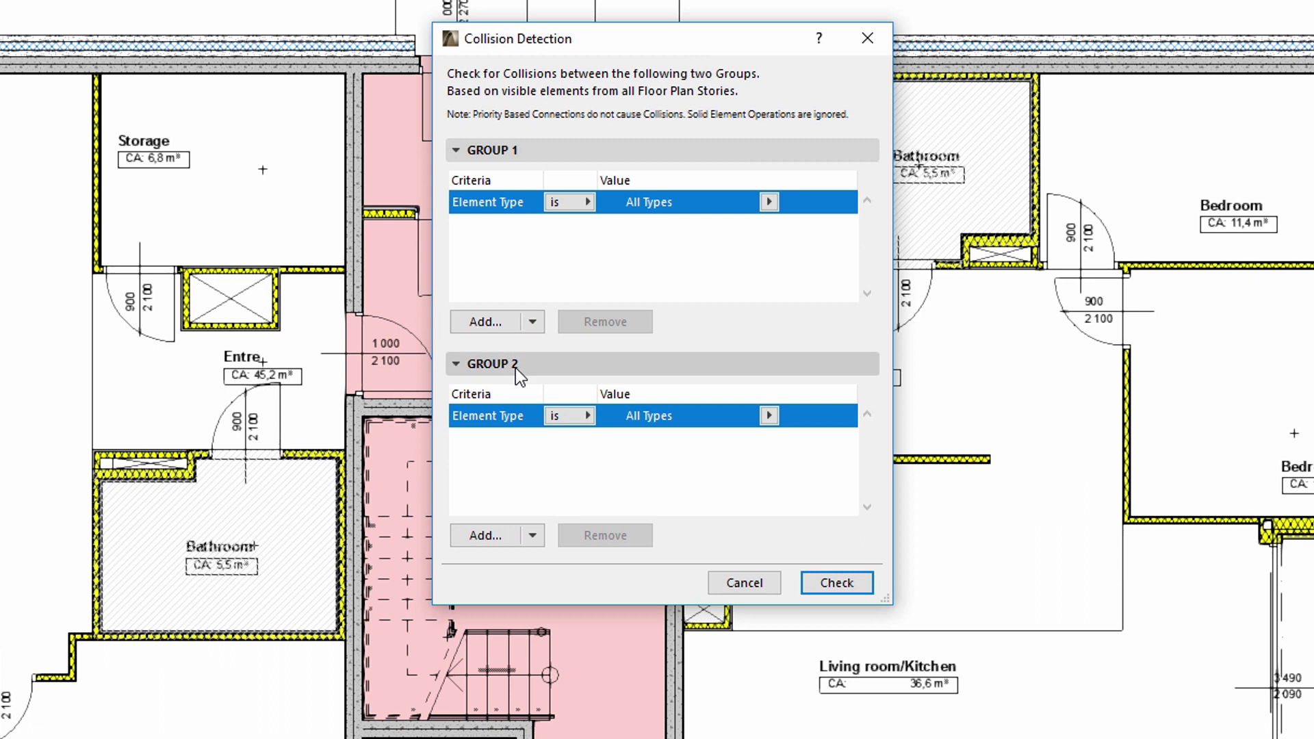
pyautogui.click(518, 332)
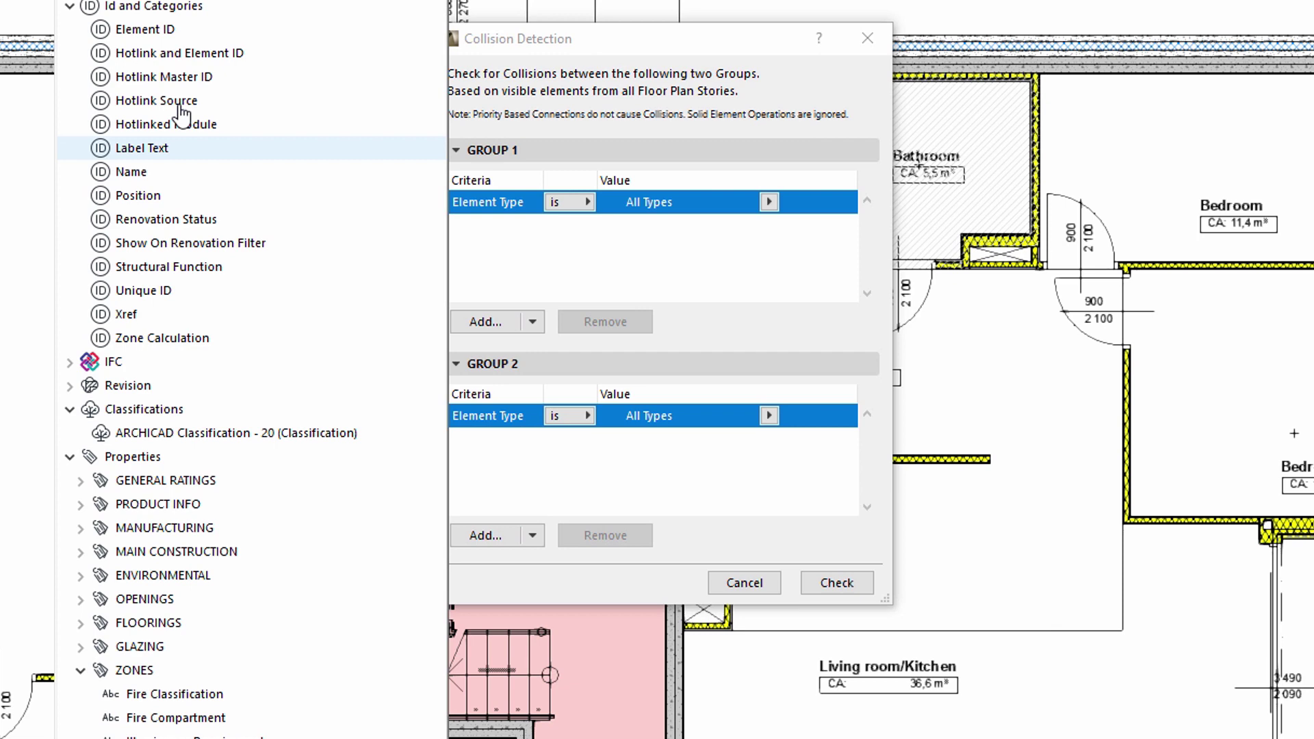
pyautogui.click(71, 7)
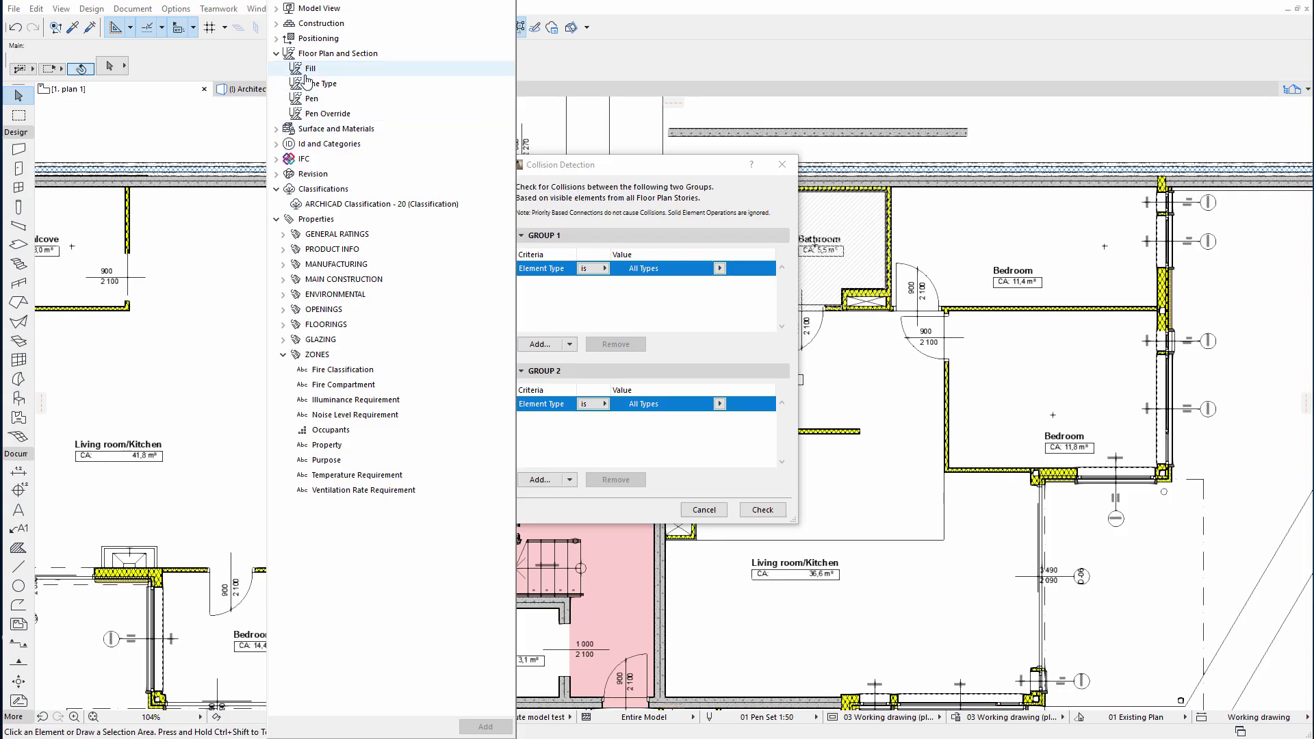
pyautogui.click(307, 72)
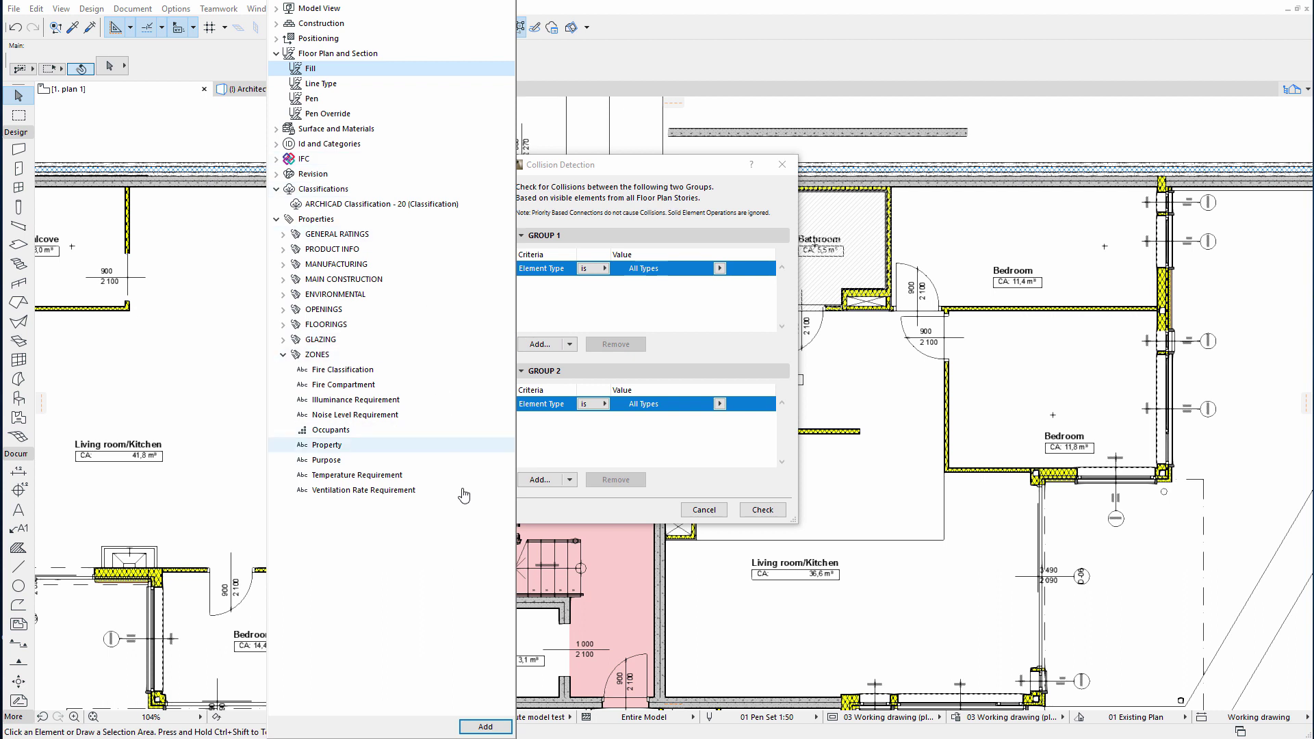
pyautogui.click(485, 726)
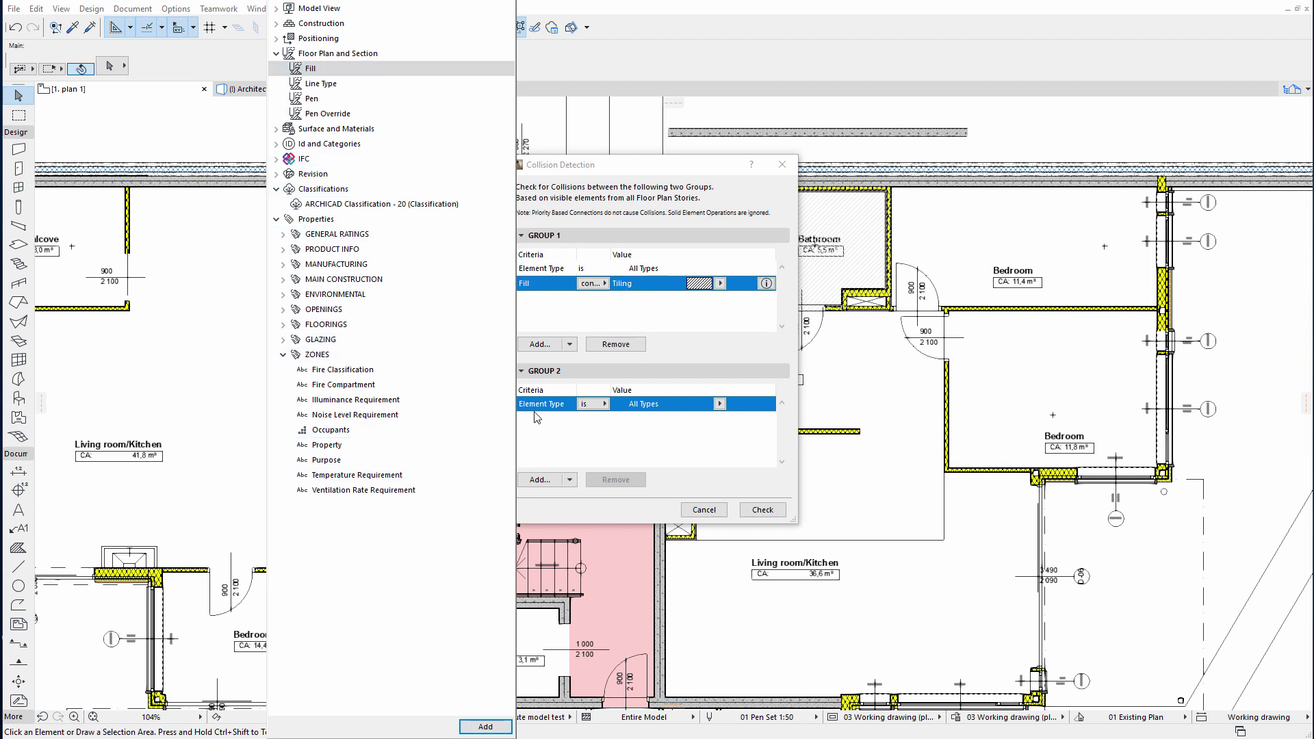
# Give Group 1 the criteria Door, Width > 900 and Home Story 1. plan 1, then close Collision Detection.
pyautogui.click(539, 323)
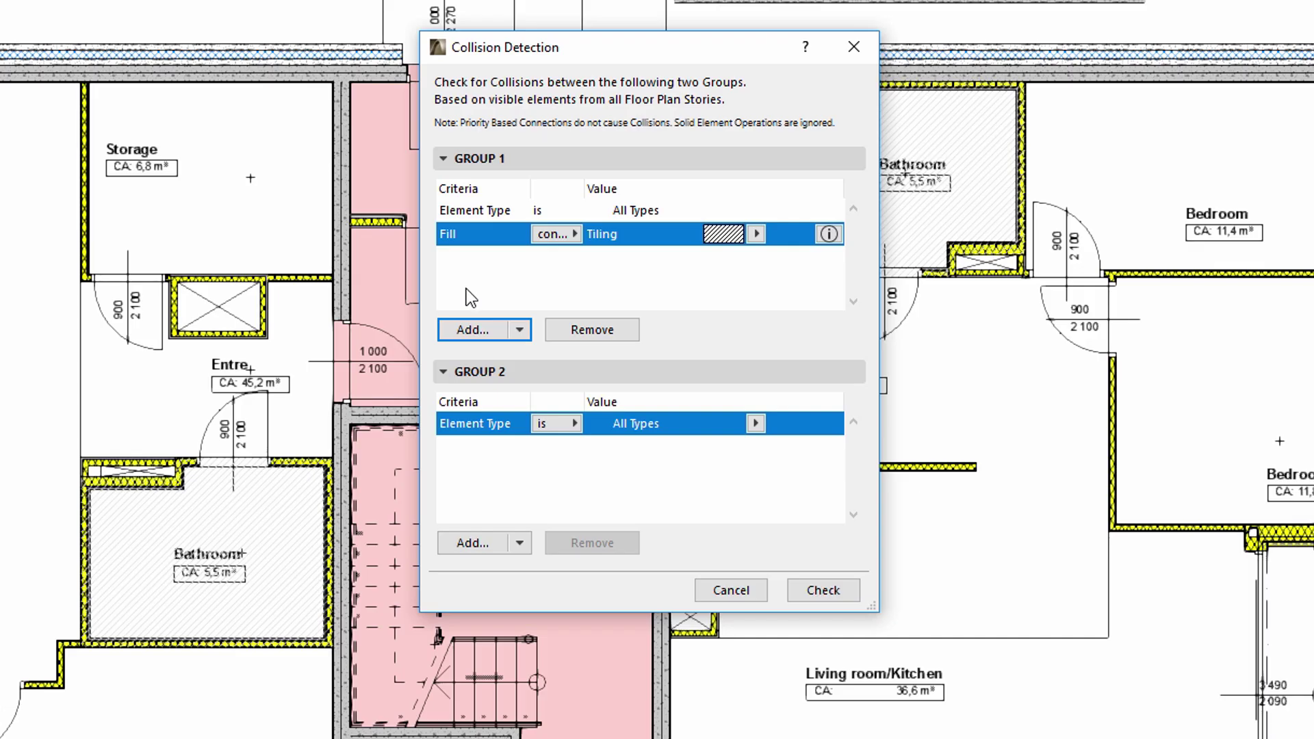
pyautogui.click(518, 330)
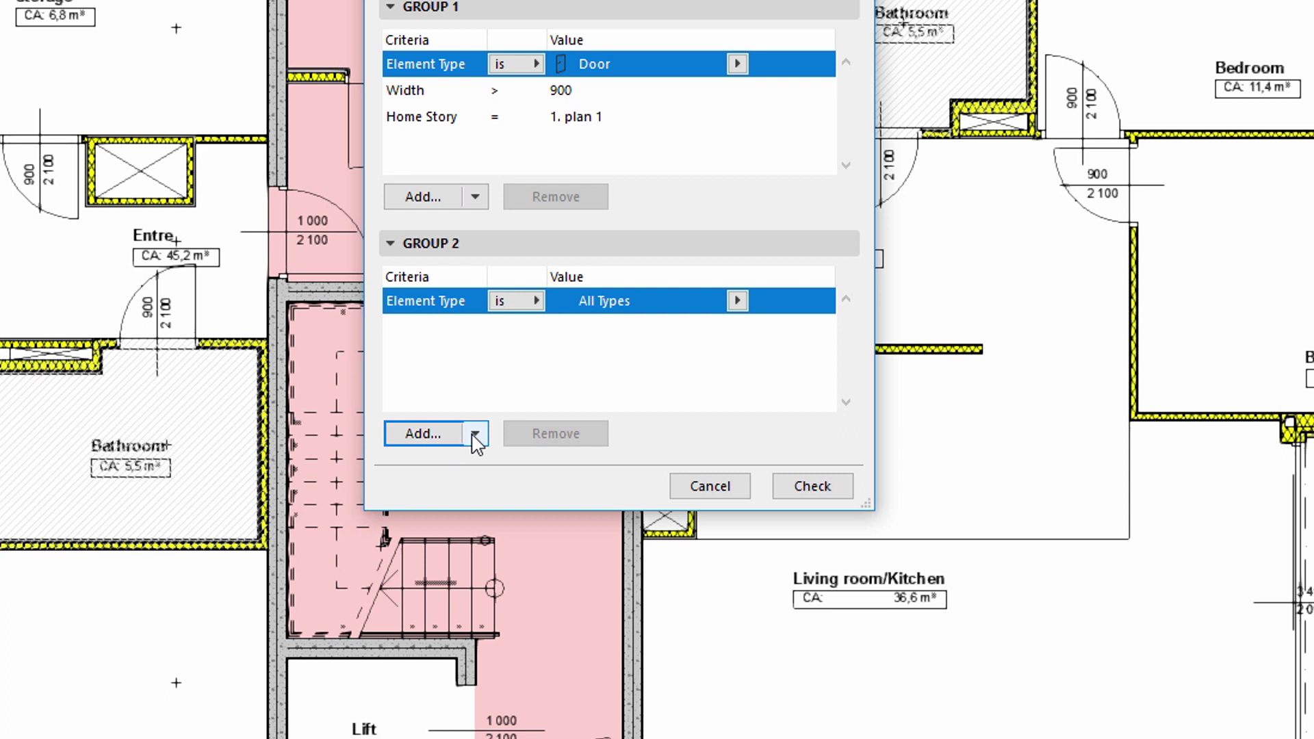
pyautogui.click(475, 434)
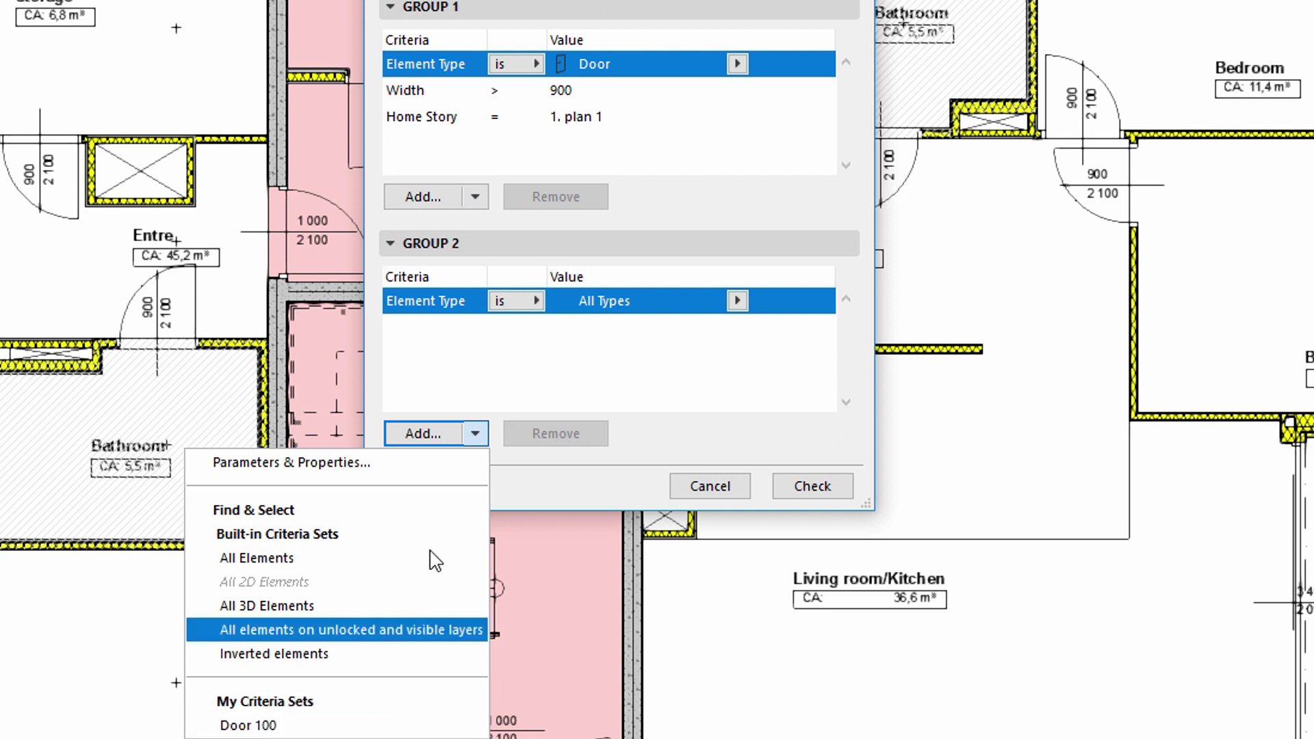
pyautogui.click(474, 438)
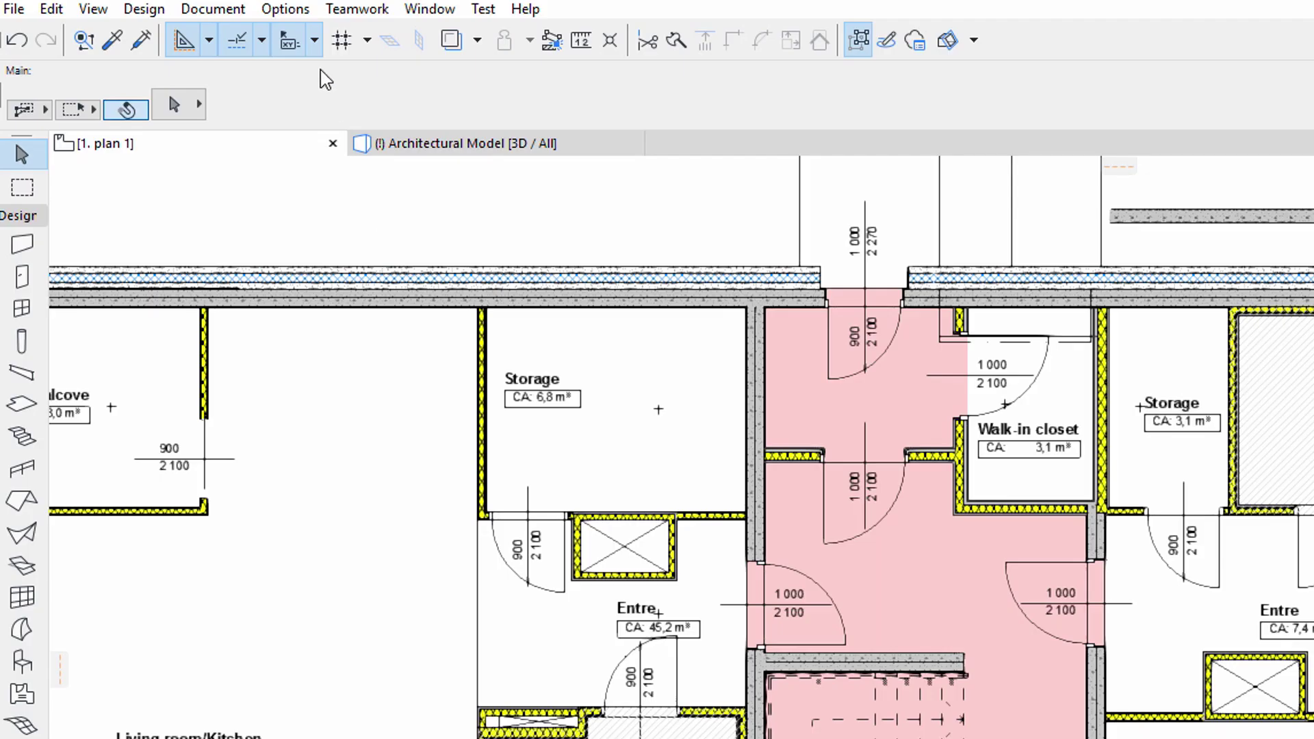
# In Property Manager, create a new ZONES property named 'Escape route validity'.
pyautogui.click(285, 8)
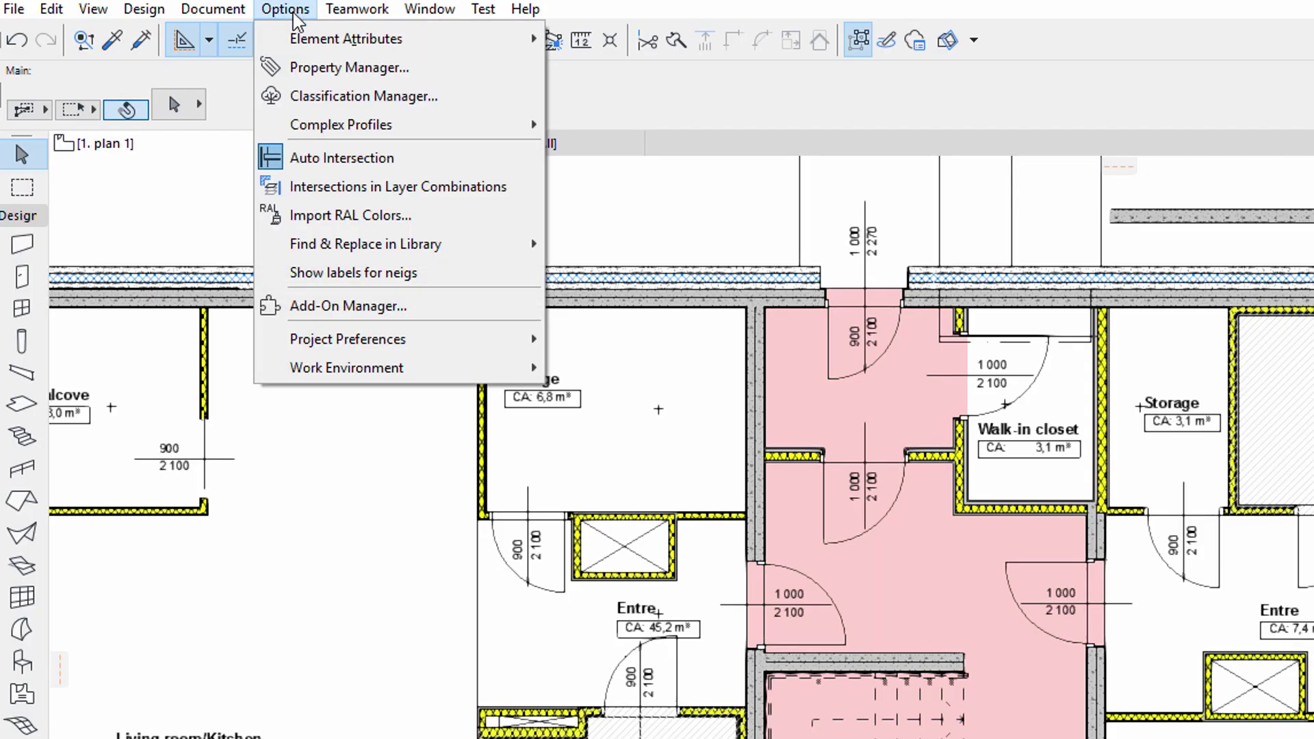
pyautogui.click(302, 68)
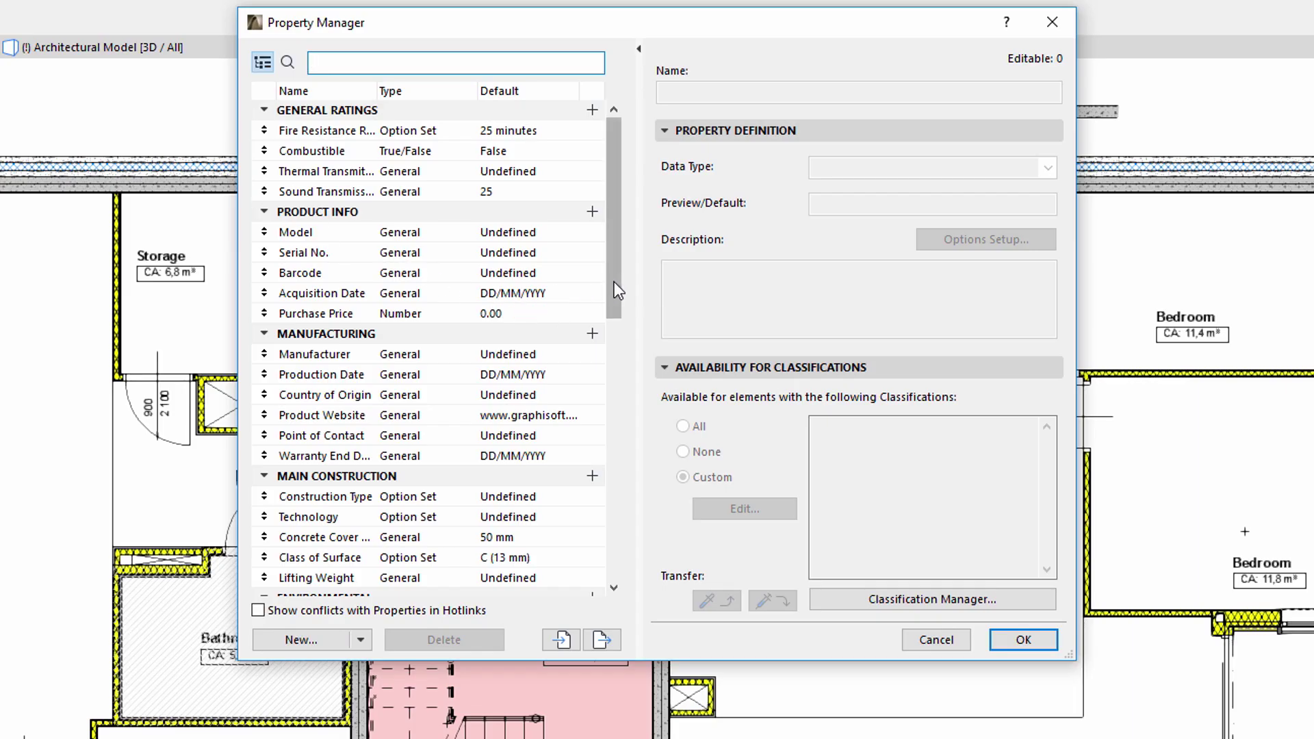
pyautogui.moveTo(614, 282); pyautogui.dragTo(607, 567)
pyautogui.click(399, 578)
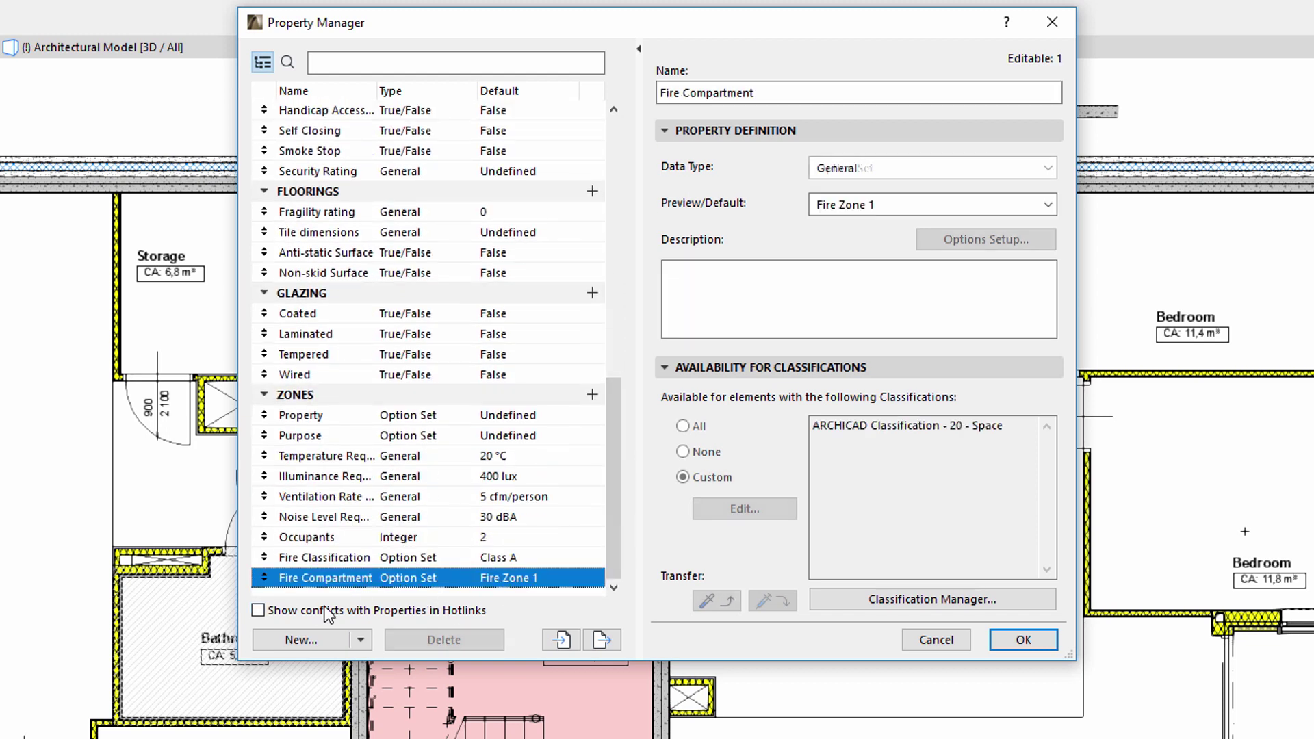
pyautogui.click(311, 642)
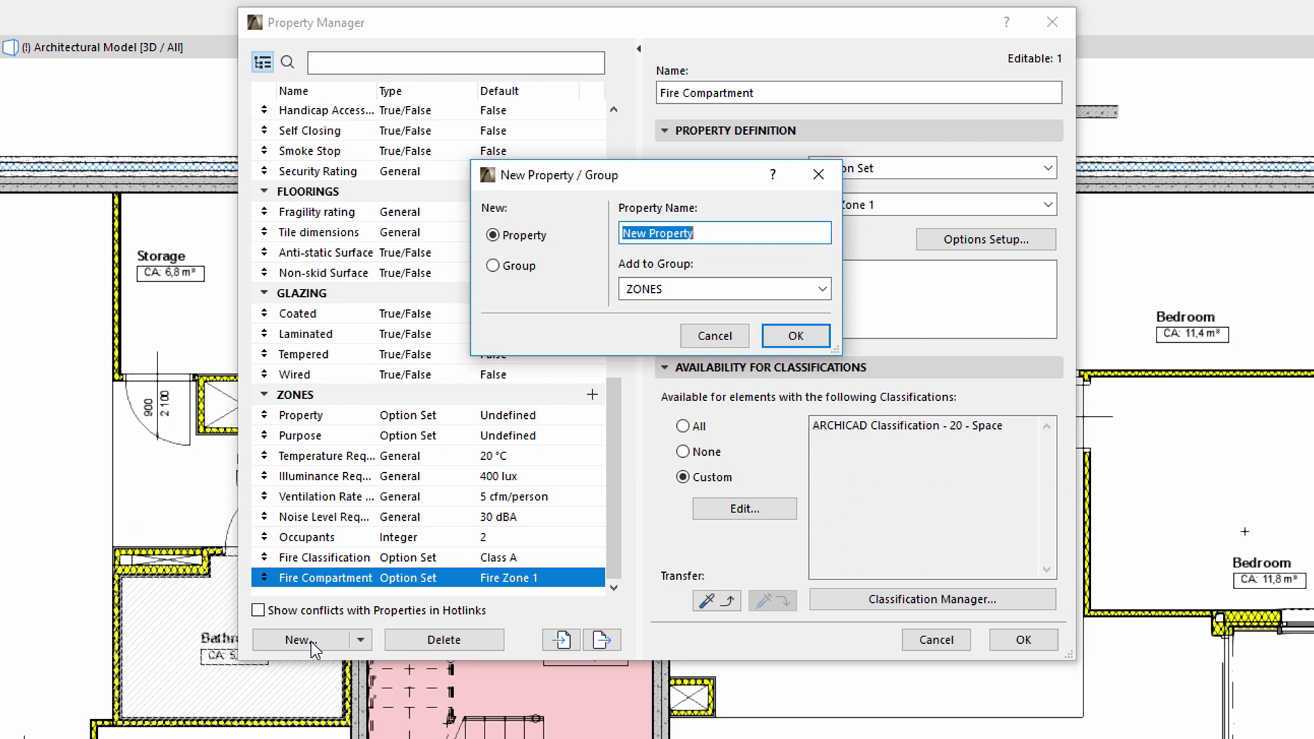
pyautogui.write('Es')
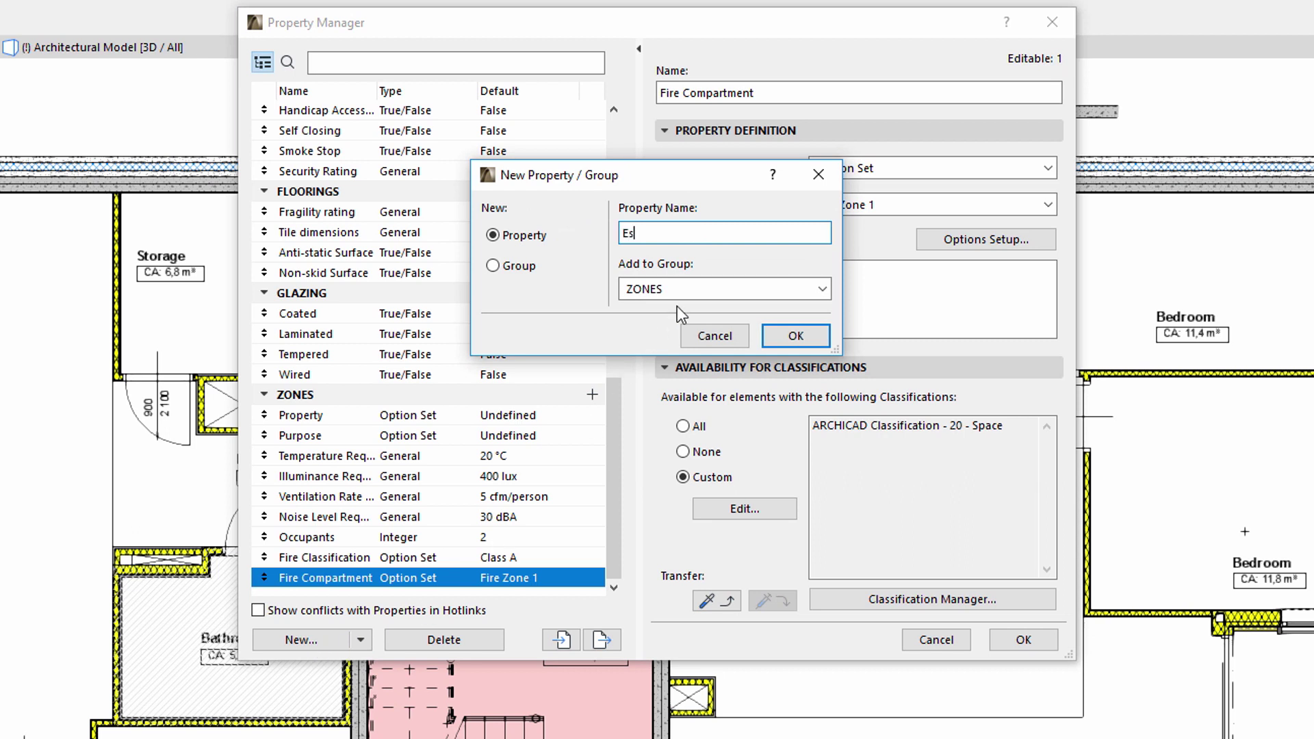
pyautogui.write('cape route validity')
pyautogui.click(785, 340)
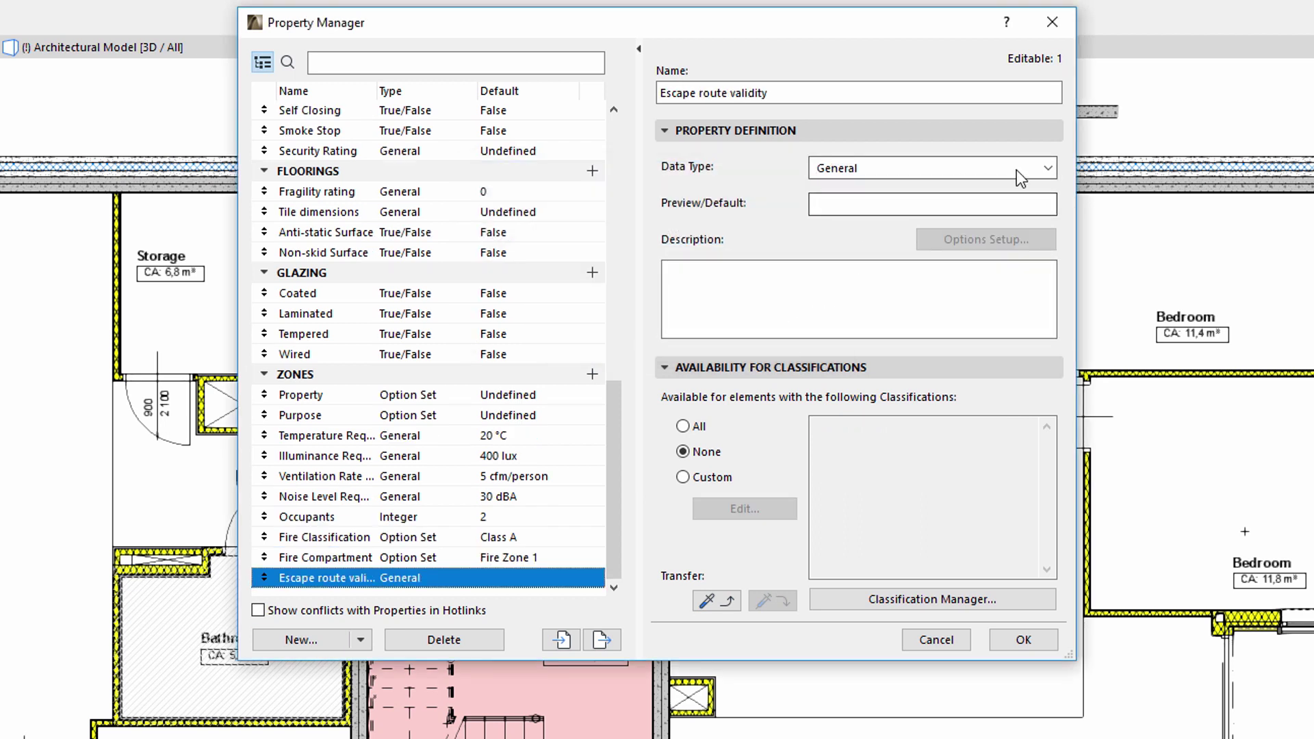
# Make it True/False with default False, available only to Space classifications.
pyautogui.click(1048, 168)
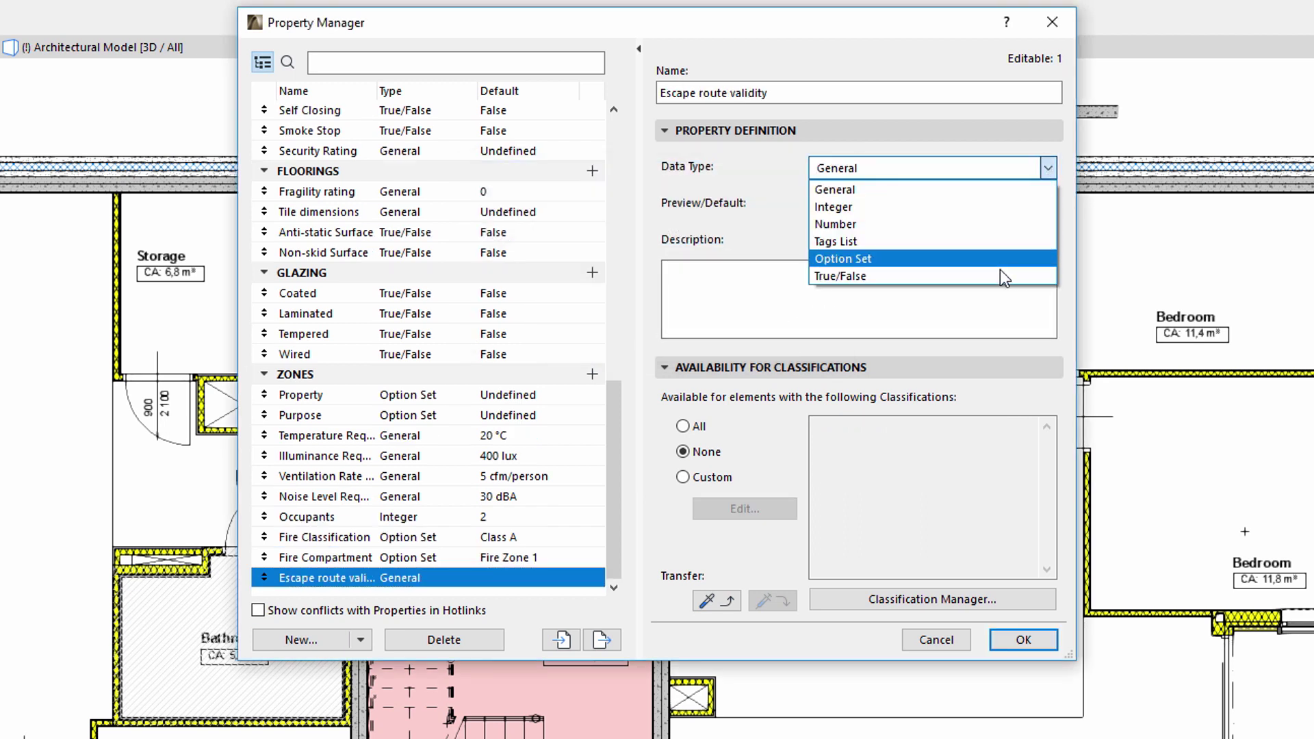
pyautogui.click(998, 276)
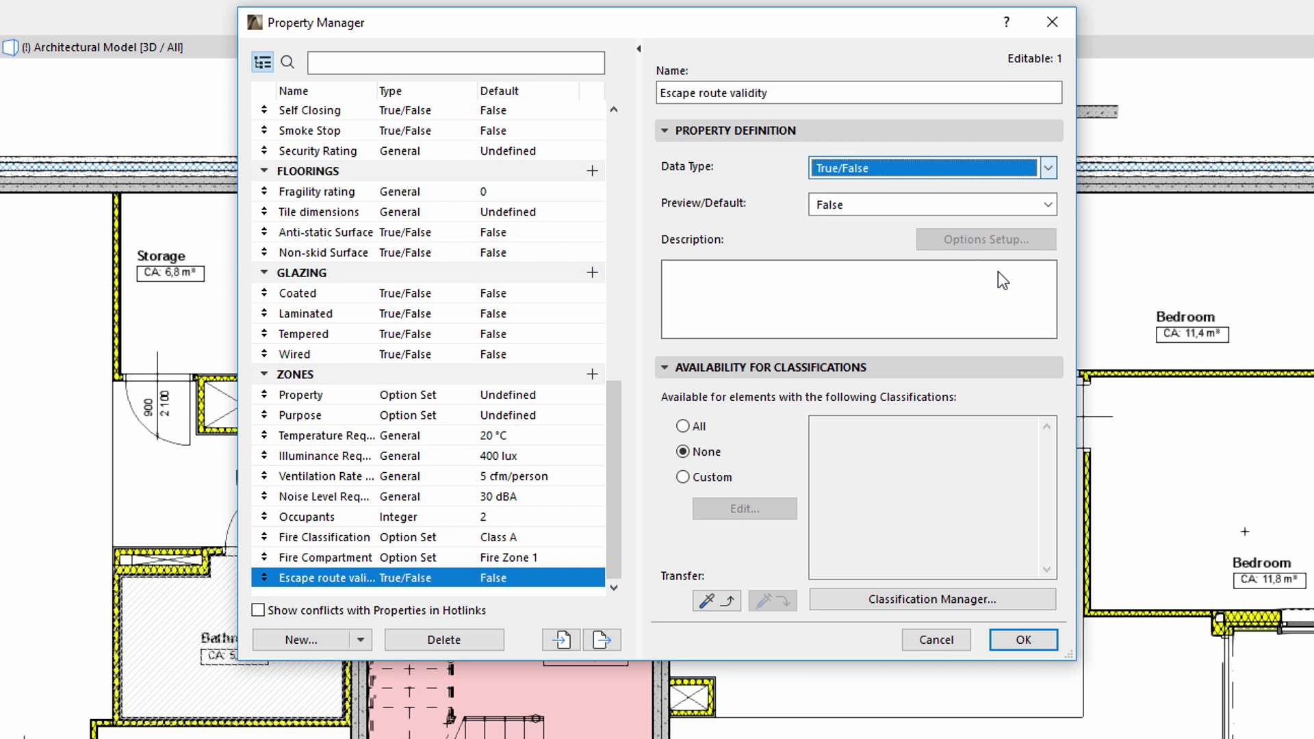
pyautogui.click(1049, 205)
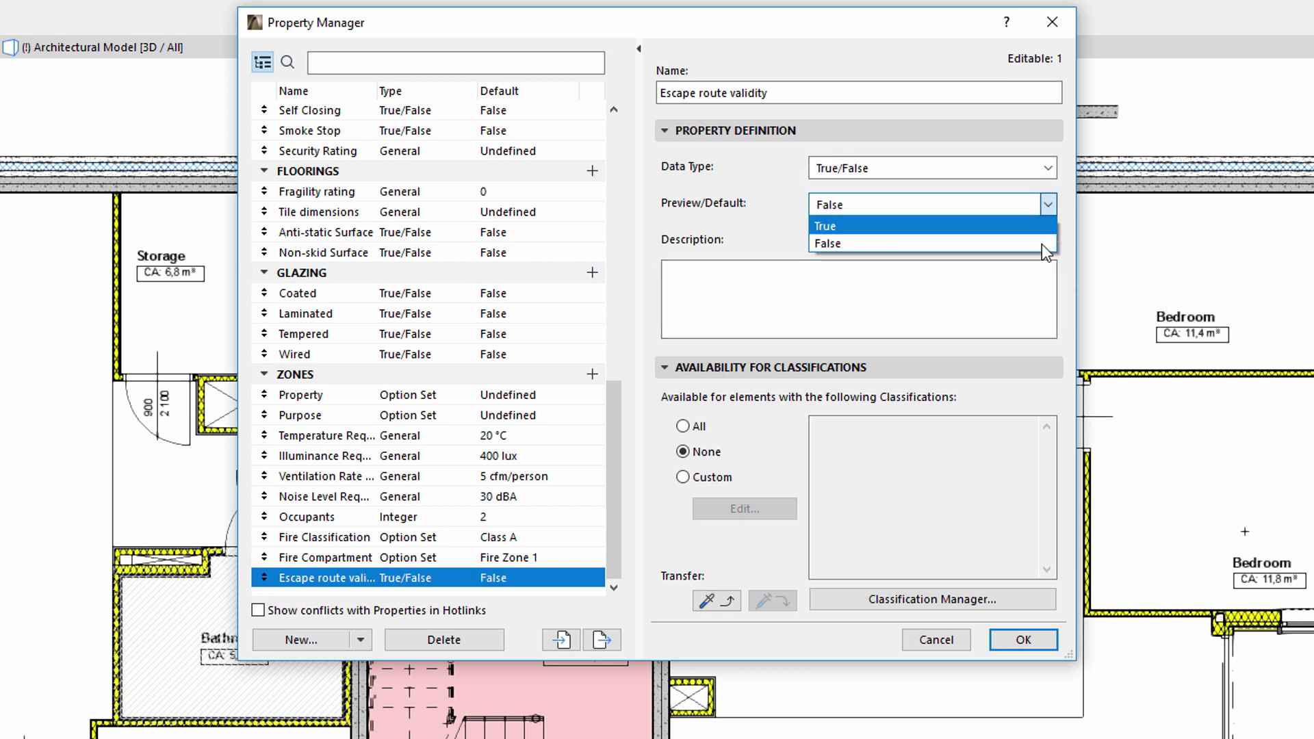
pyautogui.click(1054, 208)
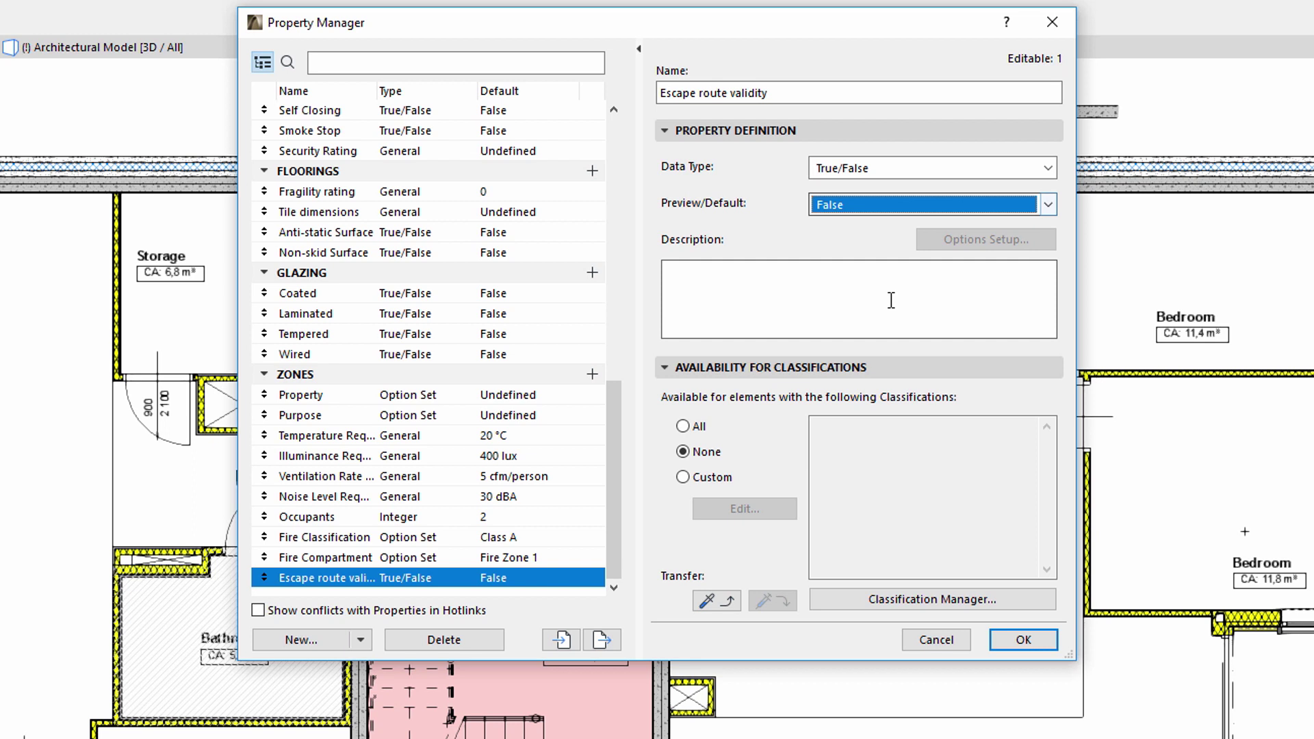
pyautogui.click(722, 478)
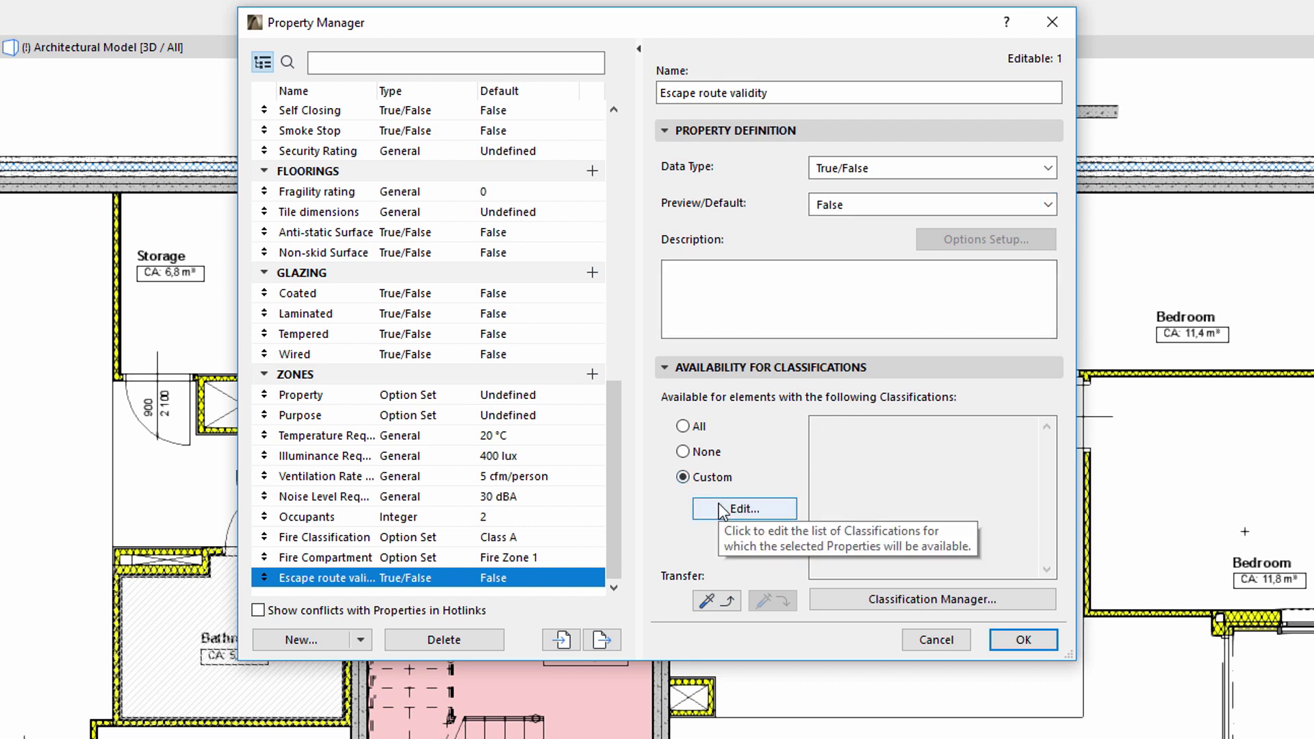
pyautogui.click(719, 508)
pyautogui.moveTo(809, 323); pyautogui.dragTo(808, 393)
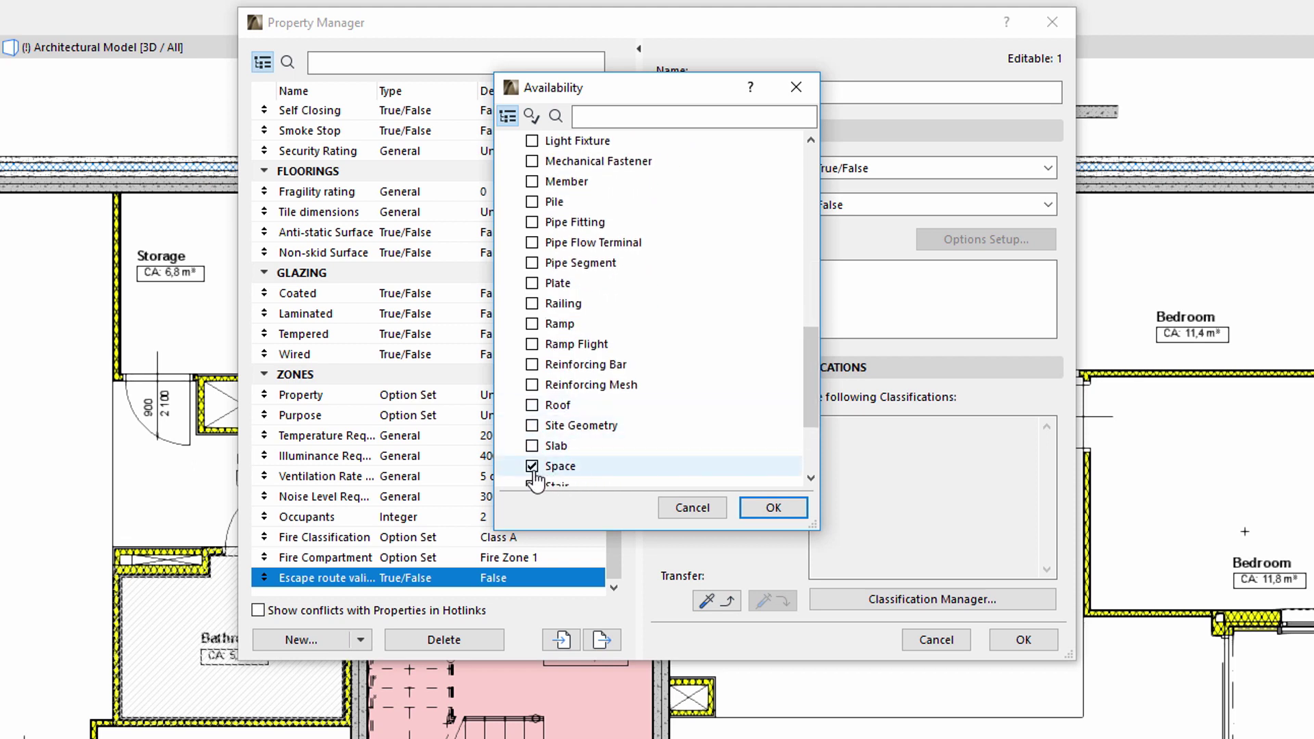
pyautogui.click(757, 512)
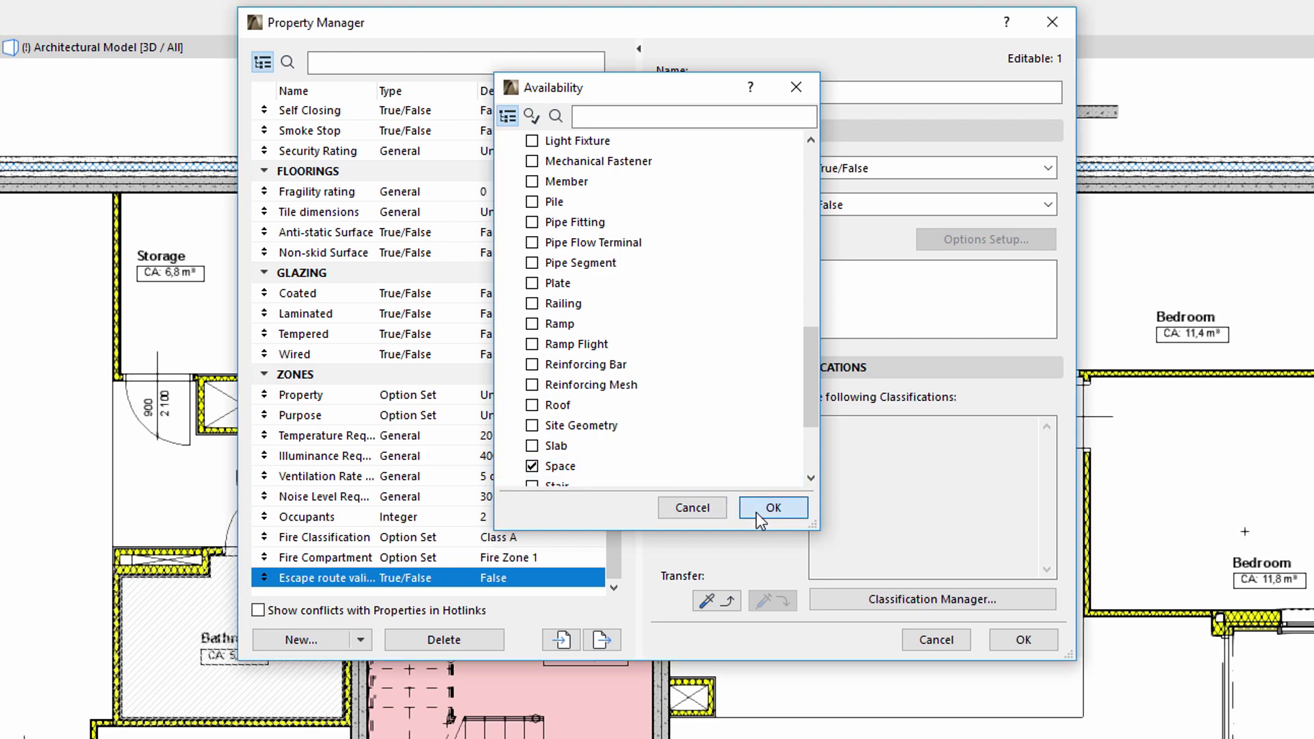
pyautogui.click(995, 637)
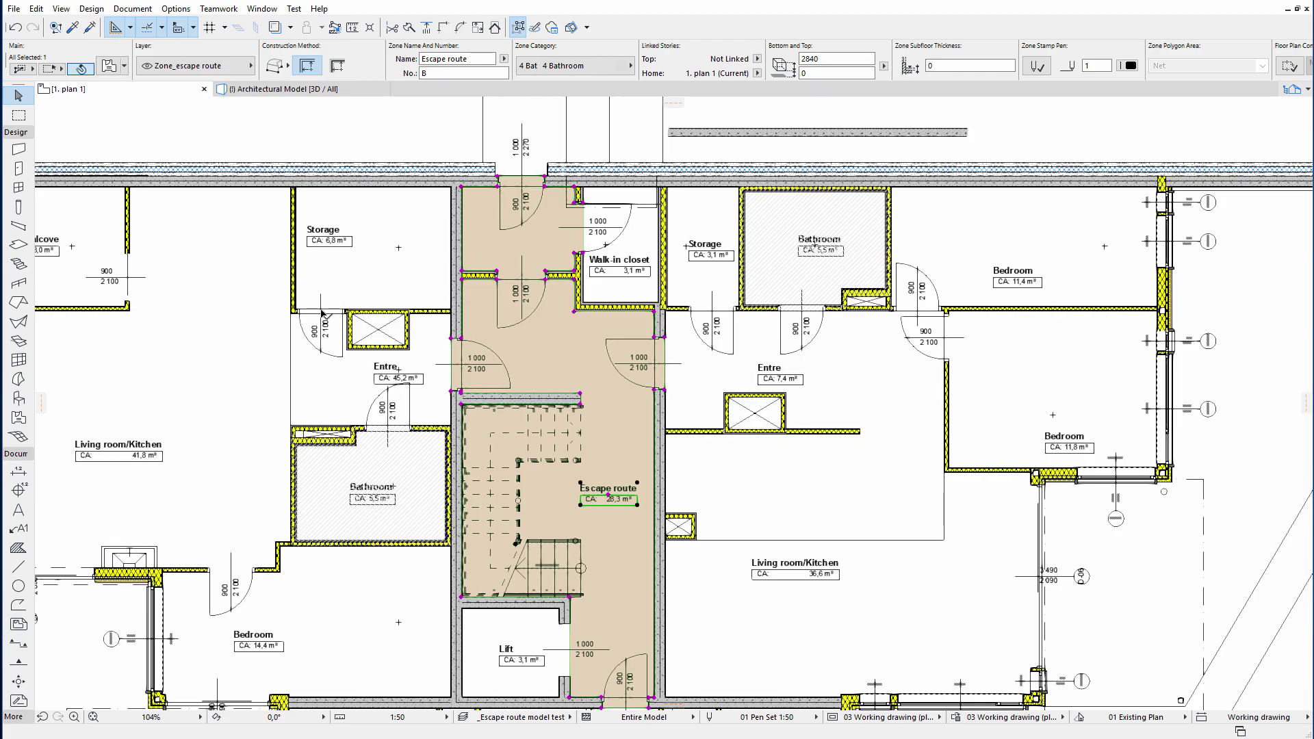
# In the Escape route zone's settings, change Escape route validity from False to True and apply.
pyautogui.click(108, 66)
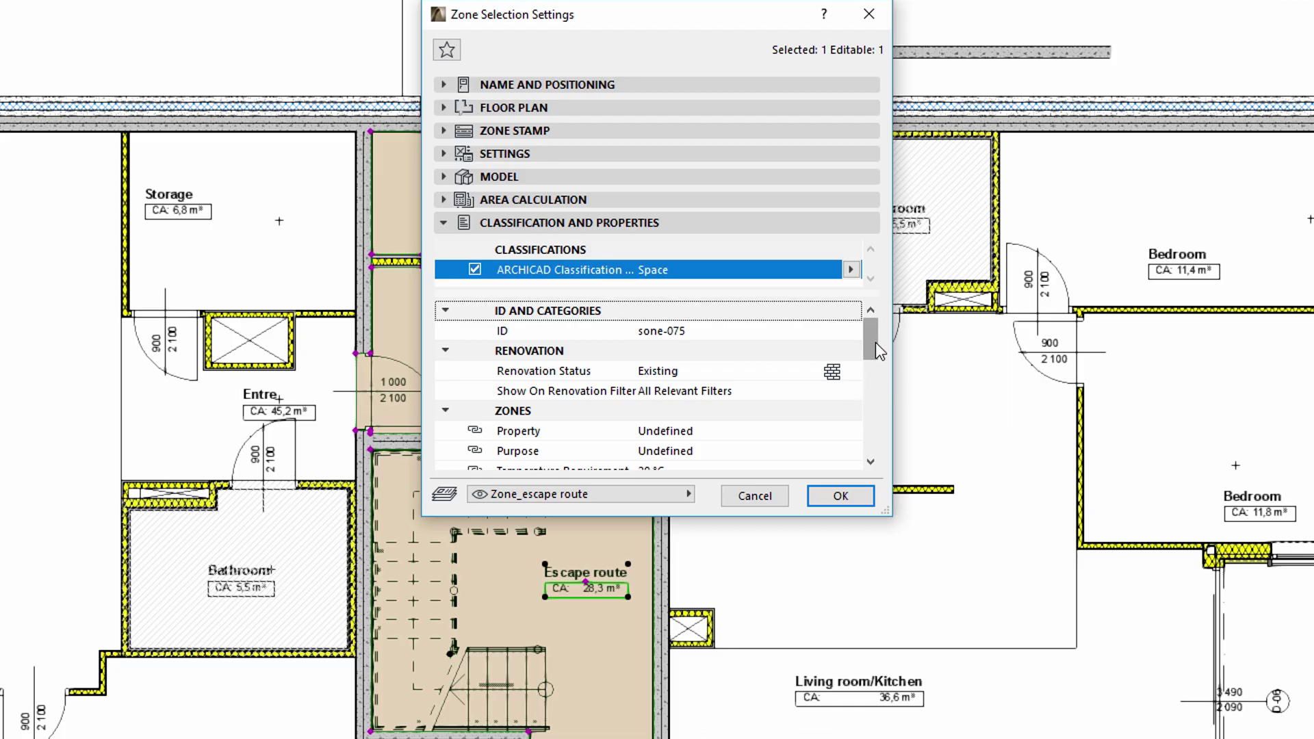
pyautogui.moveTo(807, 331); pyautogui.dragTo(877, 393)
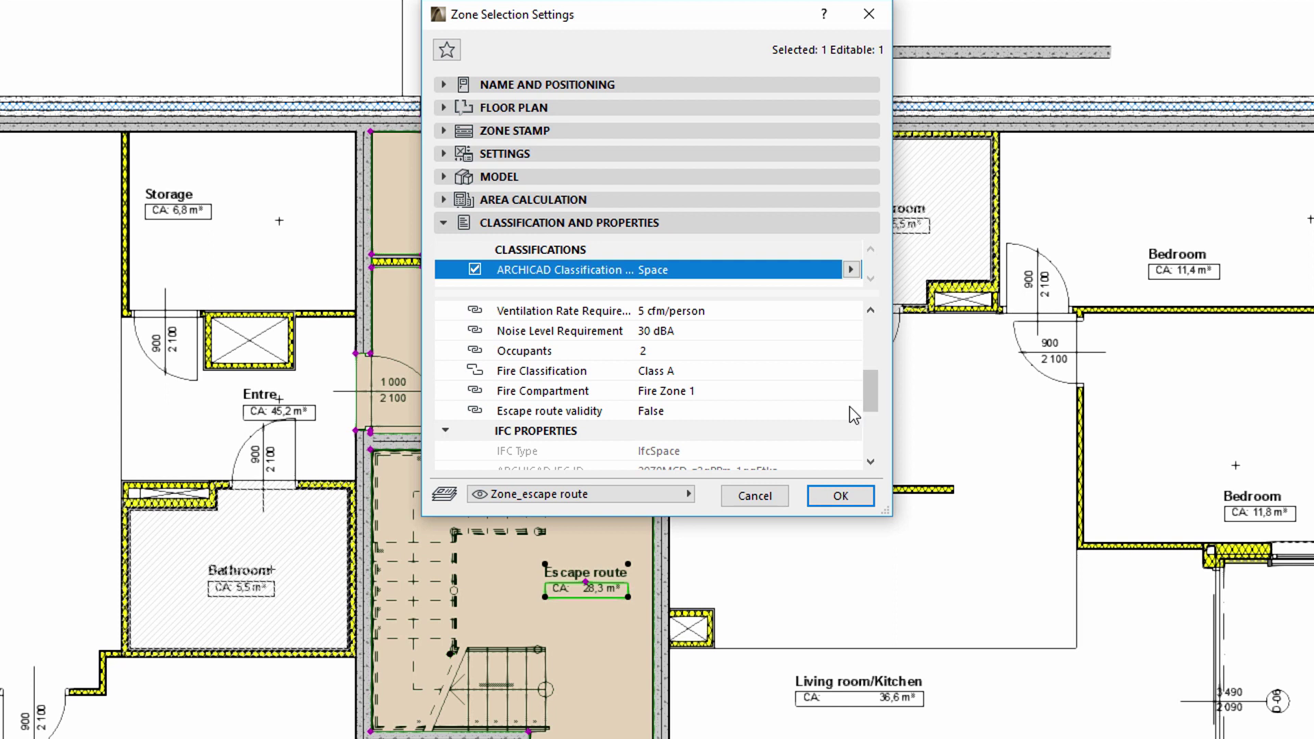
pyautogui.click(848, 409)
pyautogui.click(850, 411)
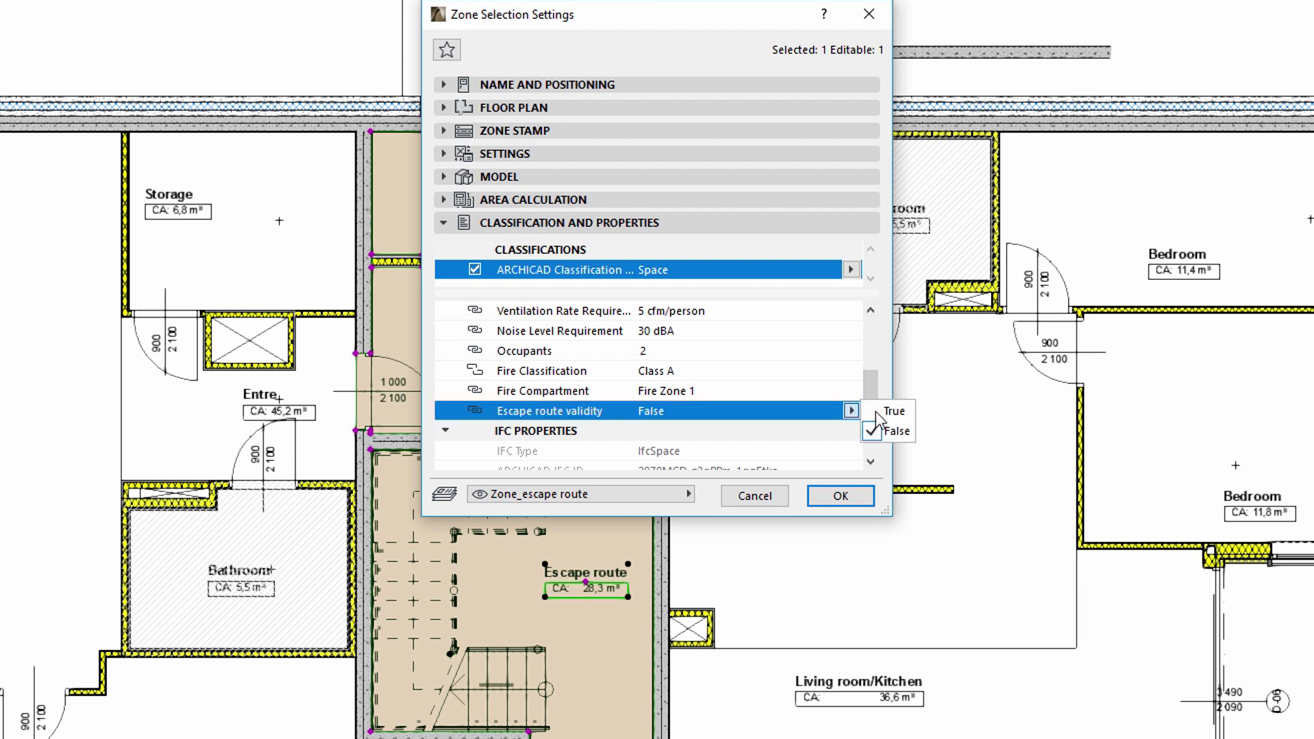
pyautogui.click(880, 412)
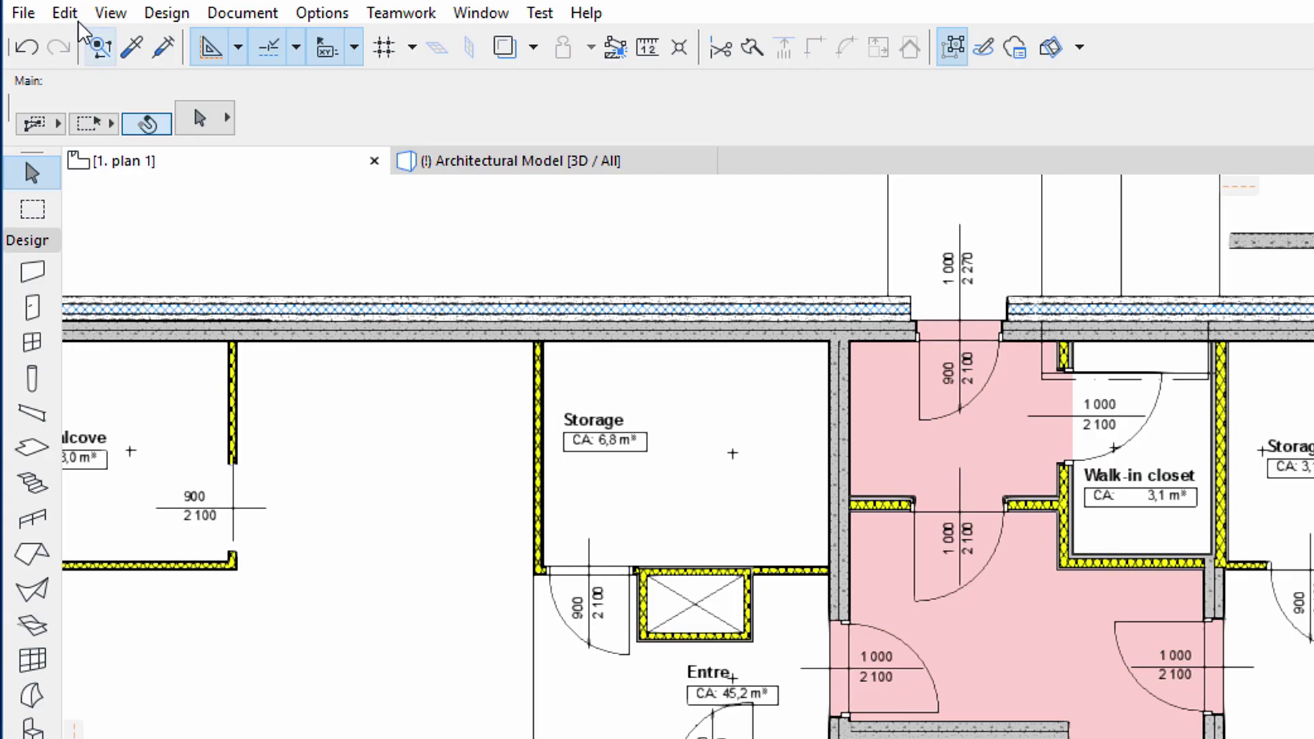
# Start a Find & Select search with a classification criterion set to Door.
pyautogui.click(76, 20)
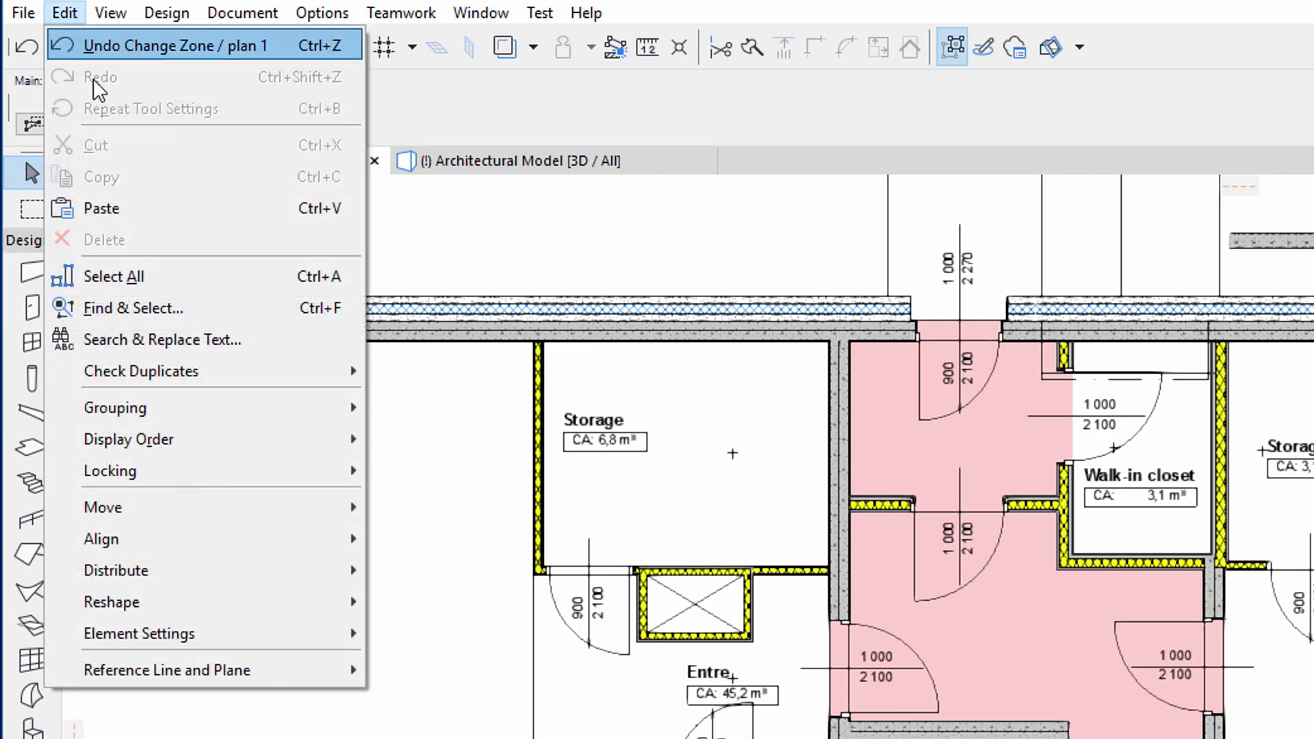
pyautogui.click(192, 310)
pyautogui.click(438, 539)
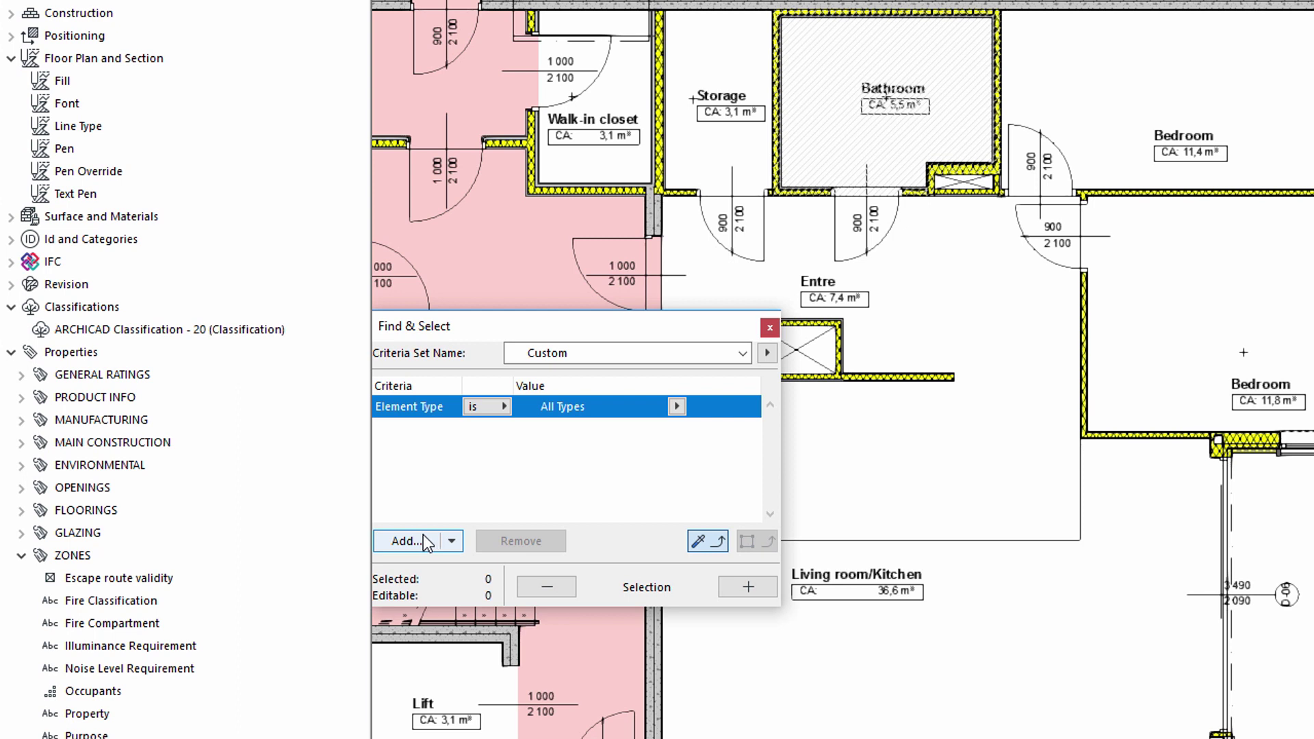
pyautogui.click(263, 347)
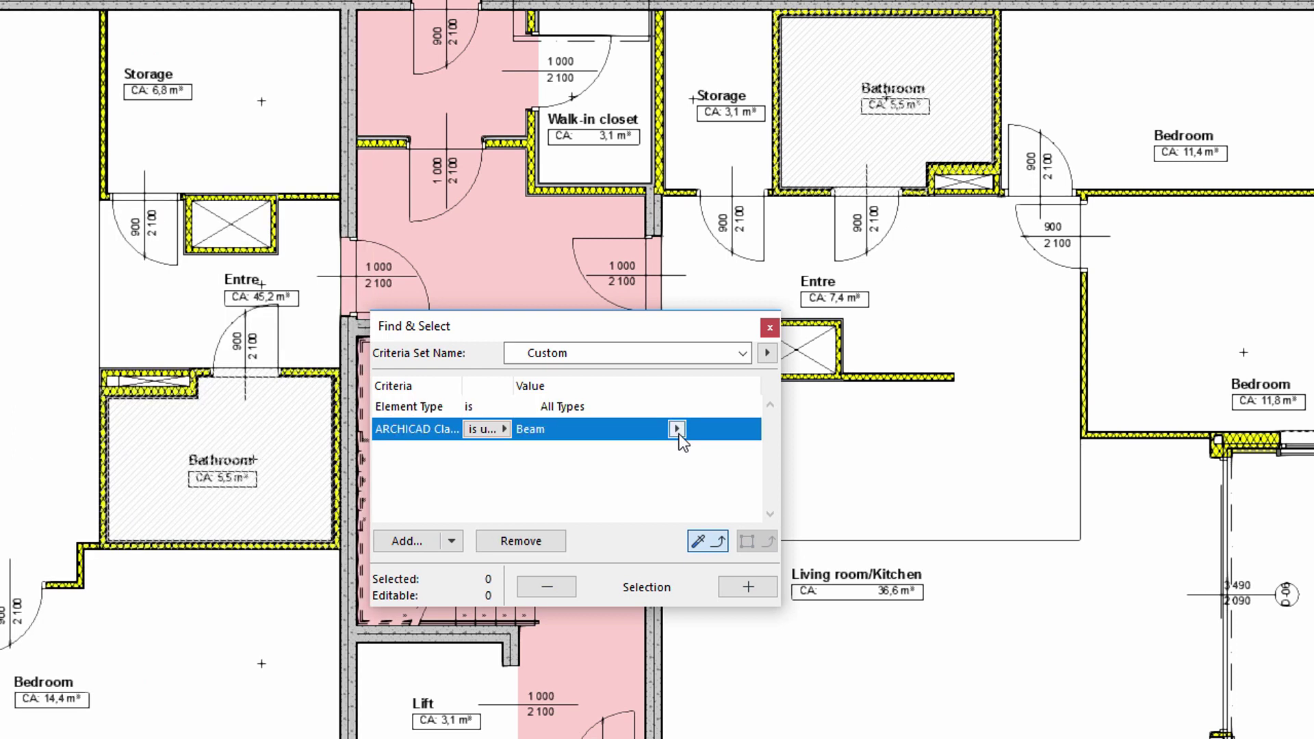
pyautogui.click(676, 429)
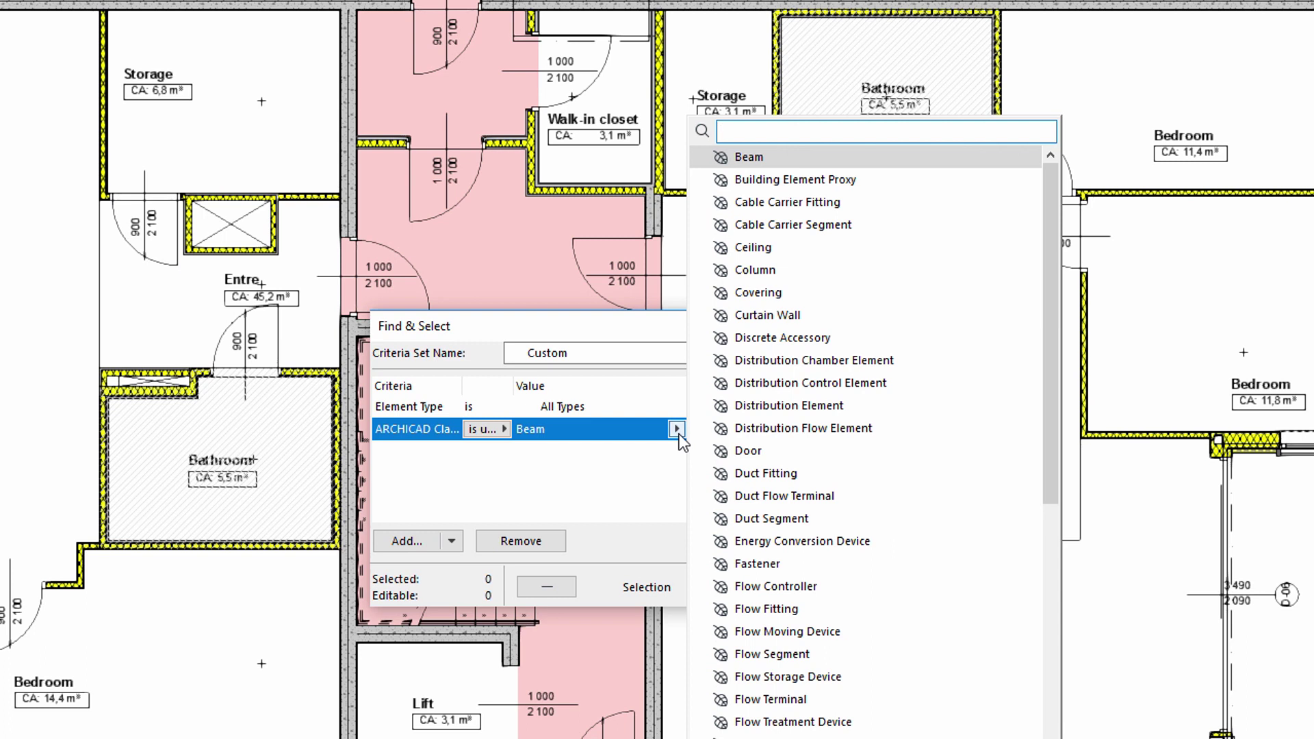
pyautogui.click(724, 451)
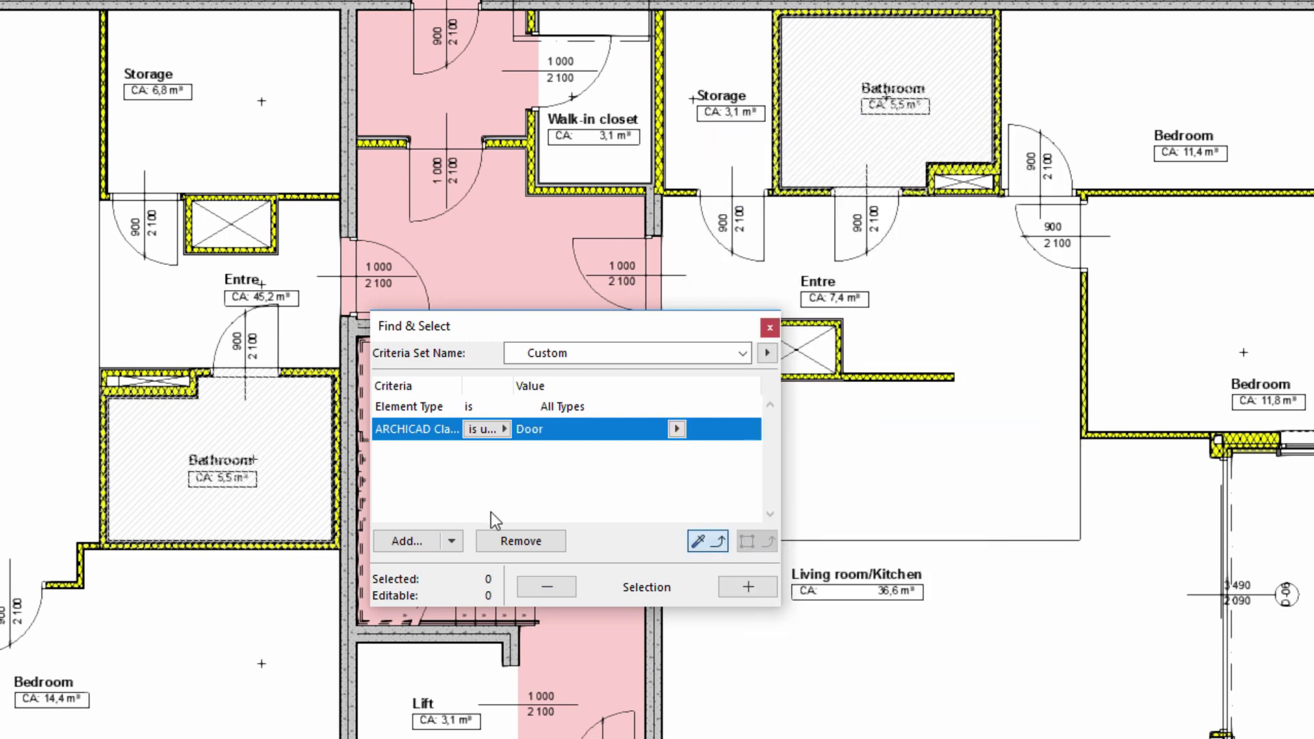
# Add Fire Resistance Rating criteria for 25 minutes or 30 minutes.
pyautogui.click(435, 544)
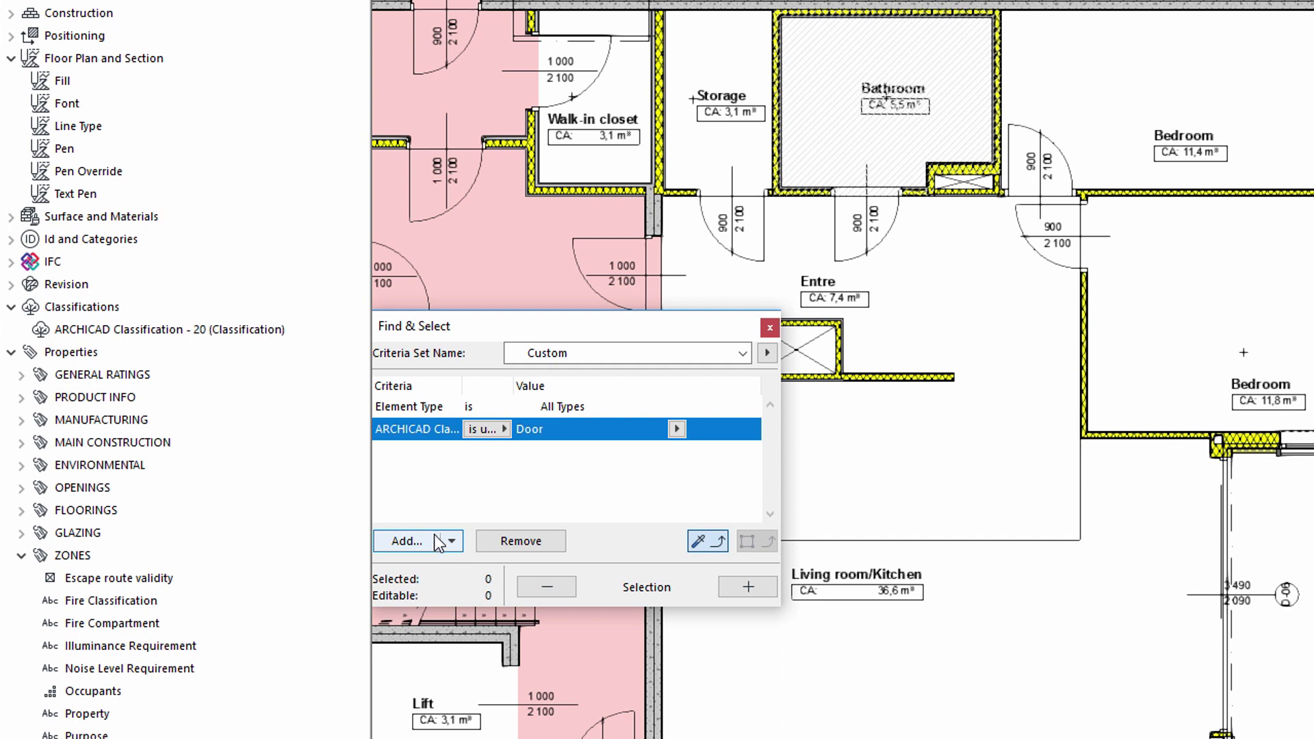
pyautogui.write('fire')
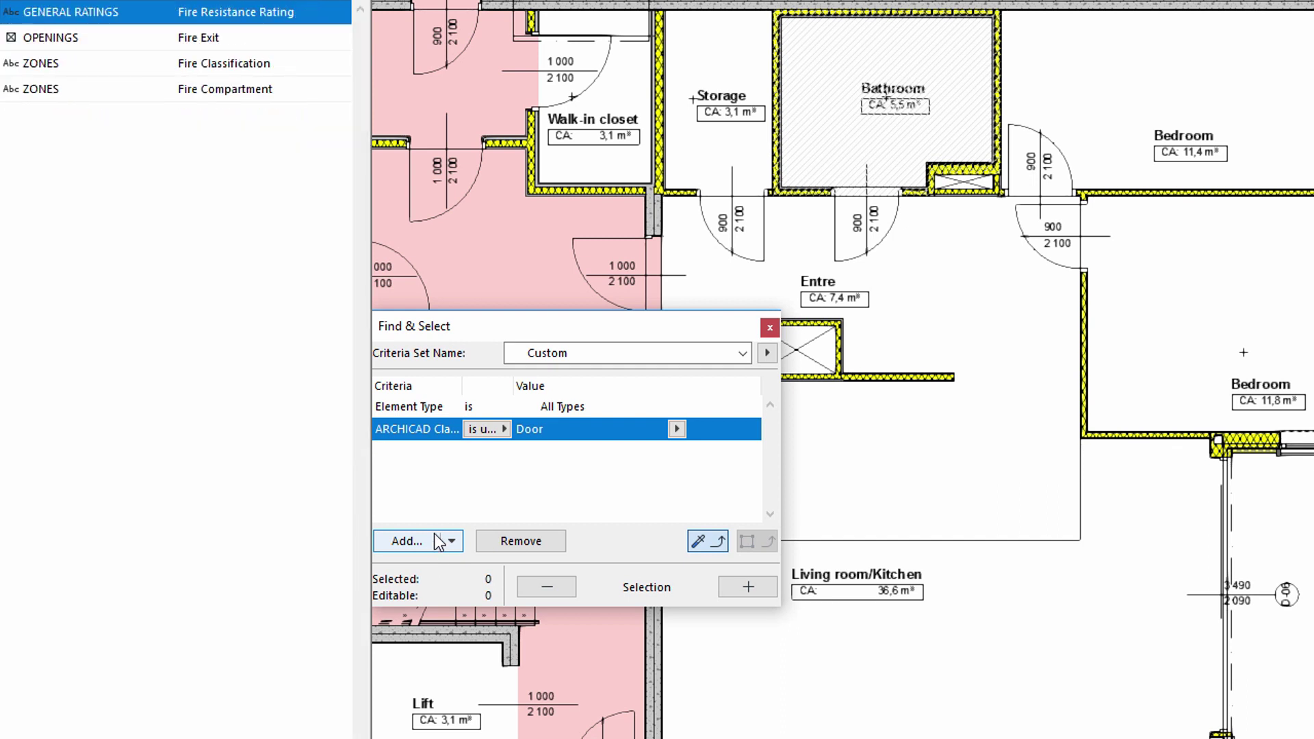
pyautogui.press('Return')
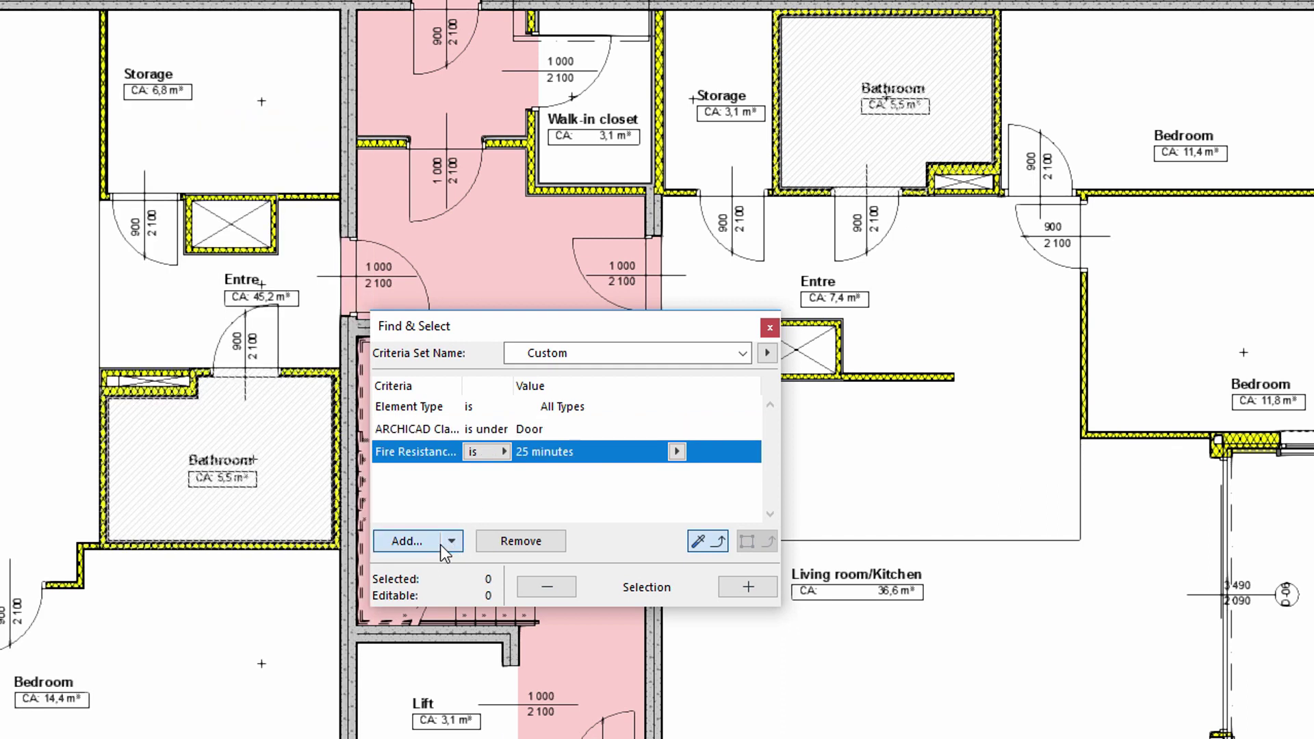
pyautogui.click(441, 544)
pyautogui.write('fi')
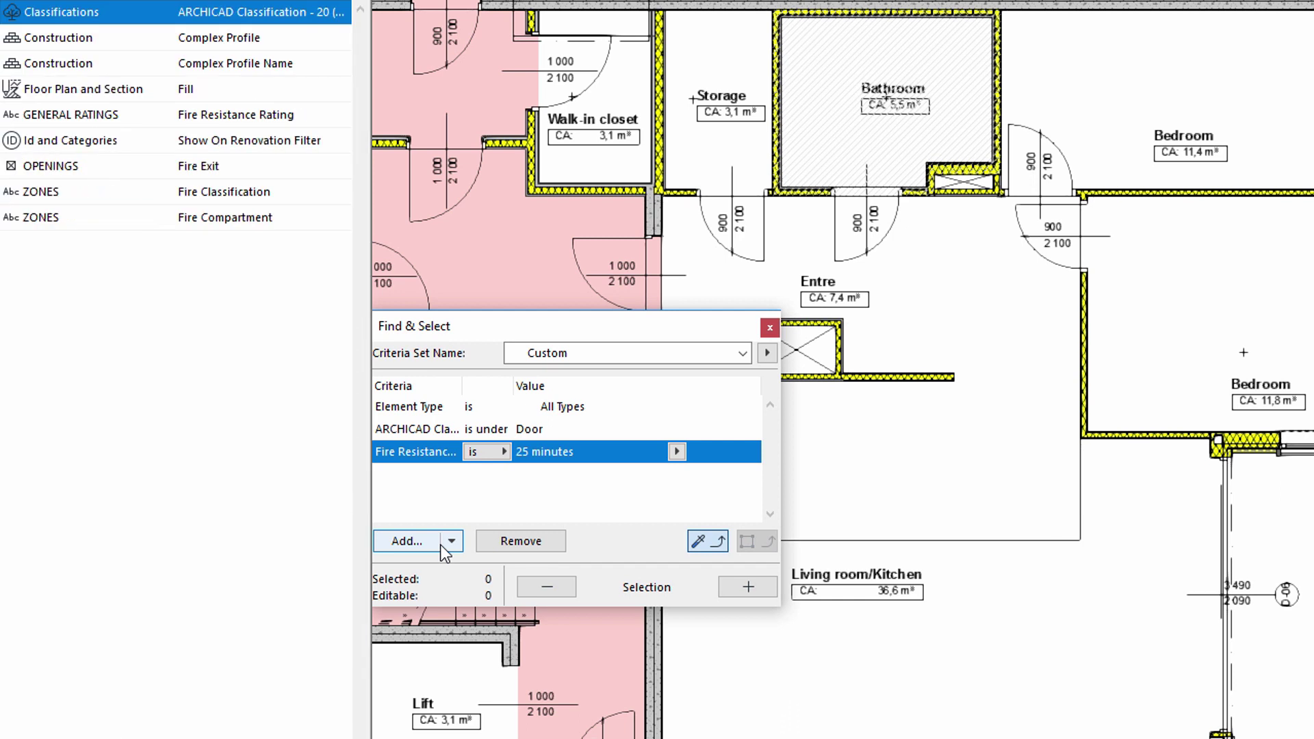
pyautogui.write('re')
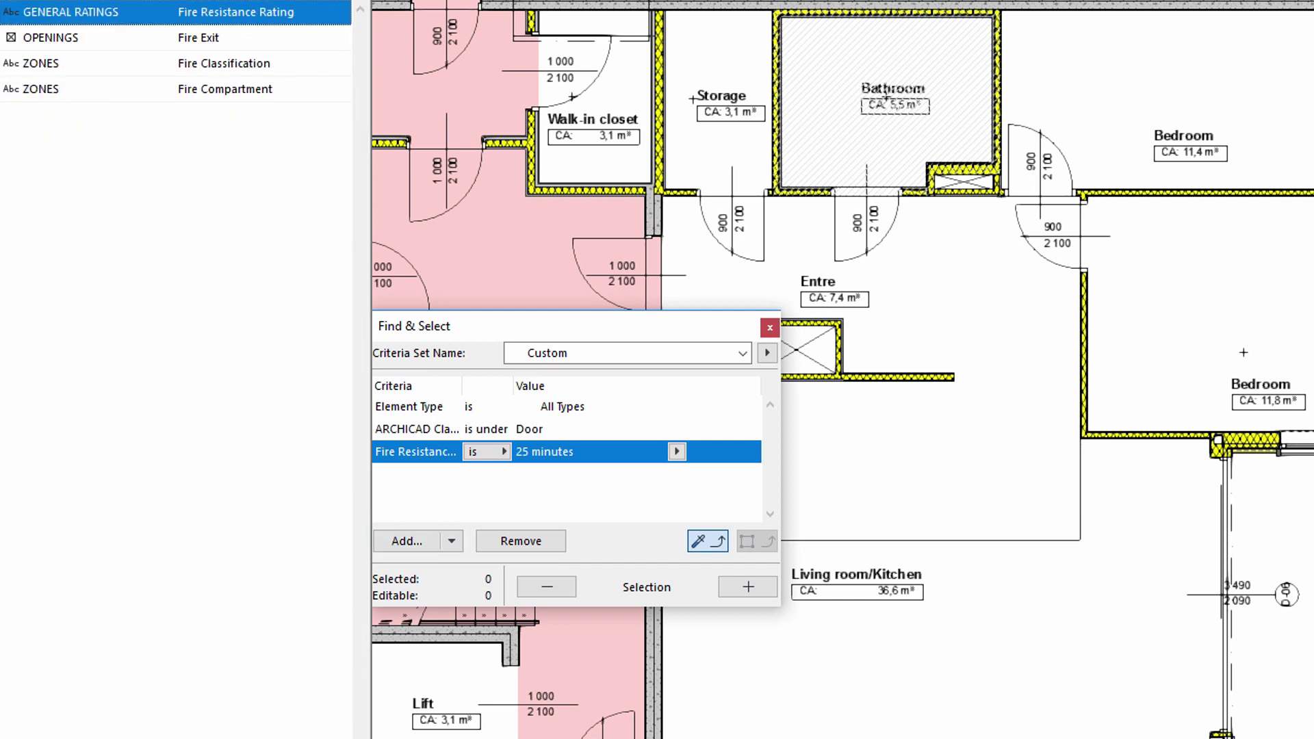
pyautogui.press('Return')
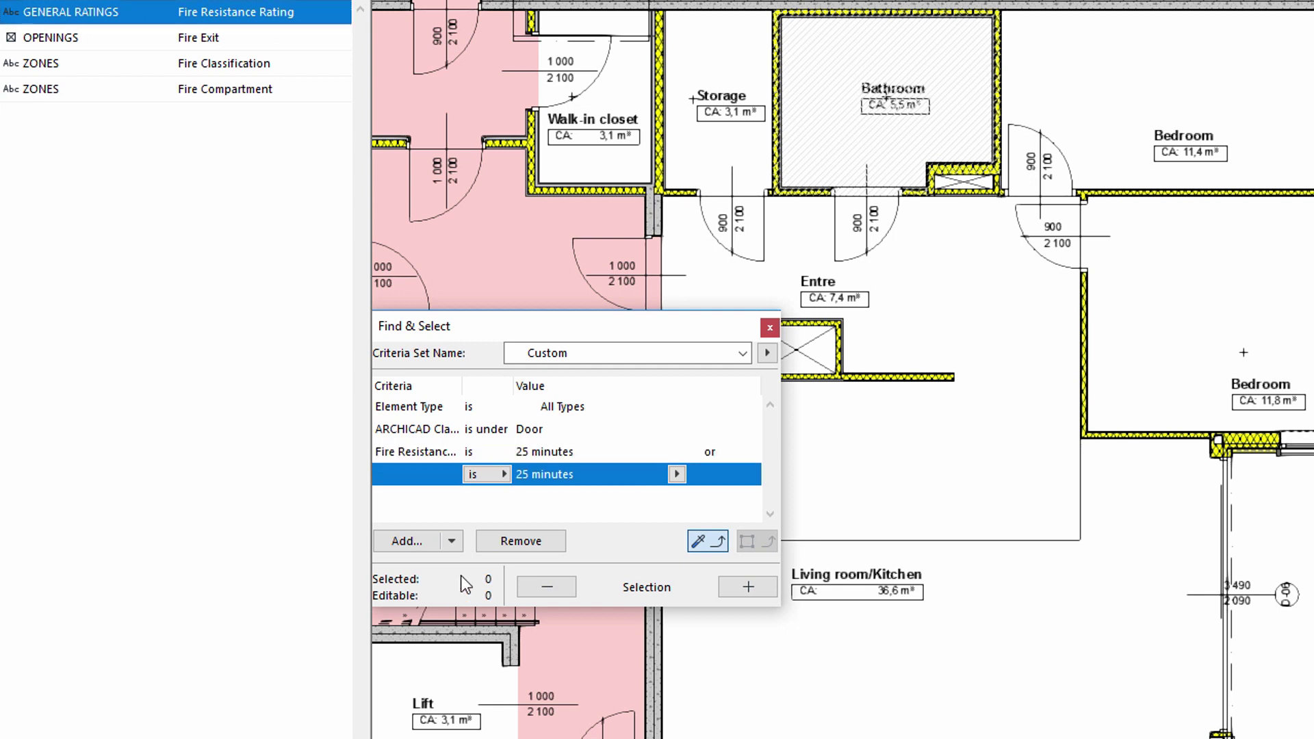
pyautogui.click(678, 474)
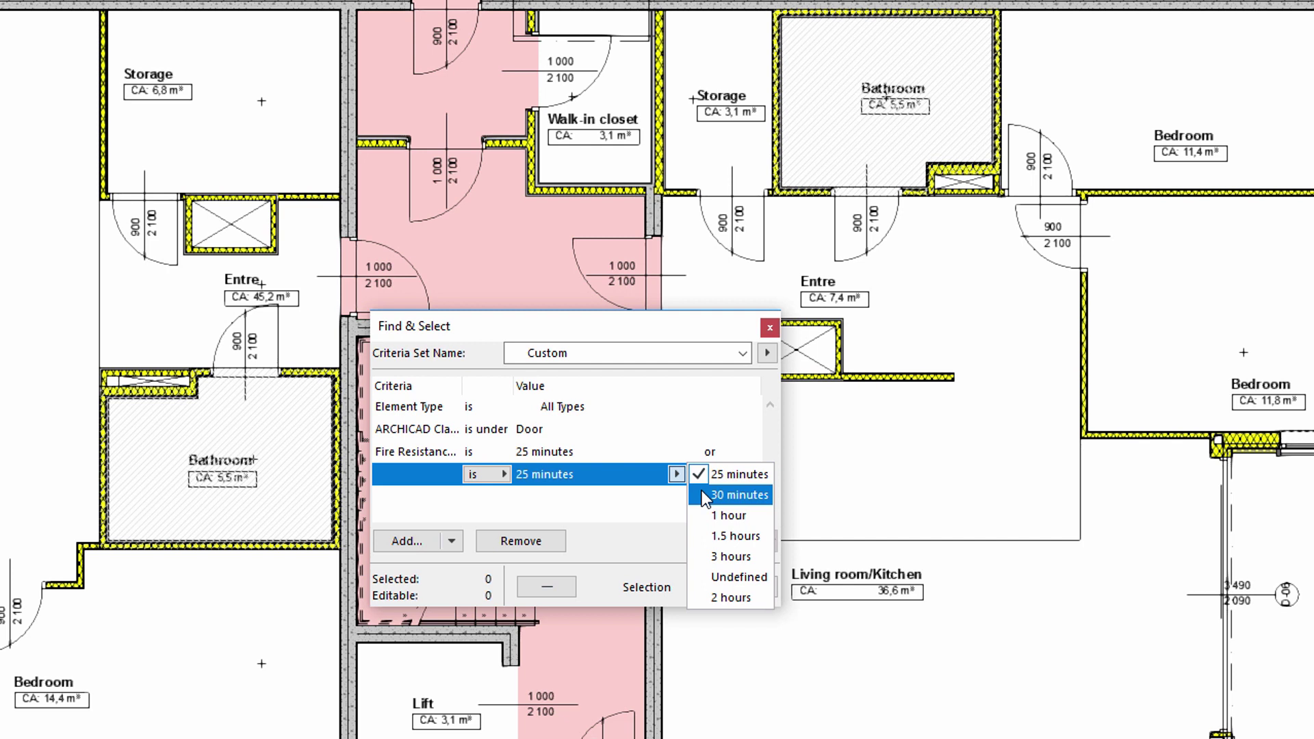
pyautogui.click(703, 495)
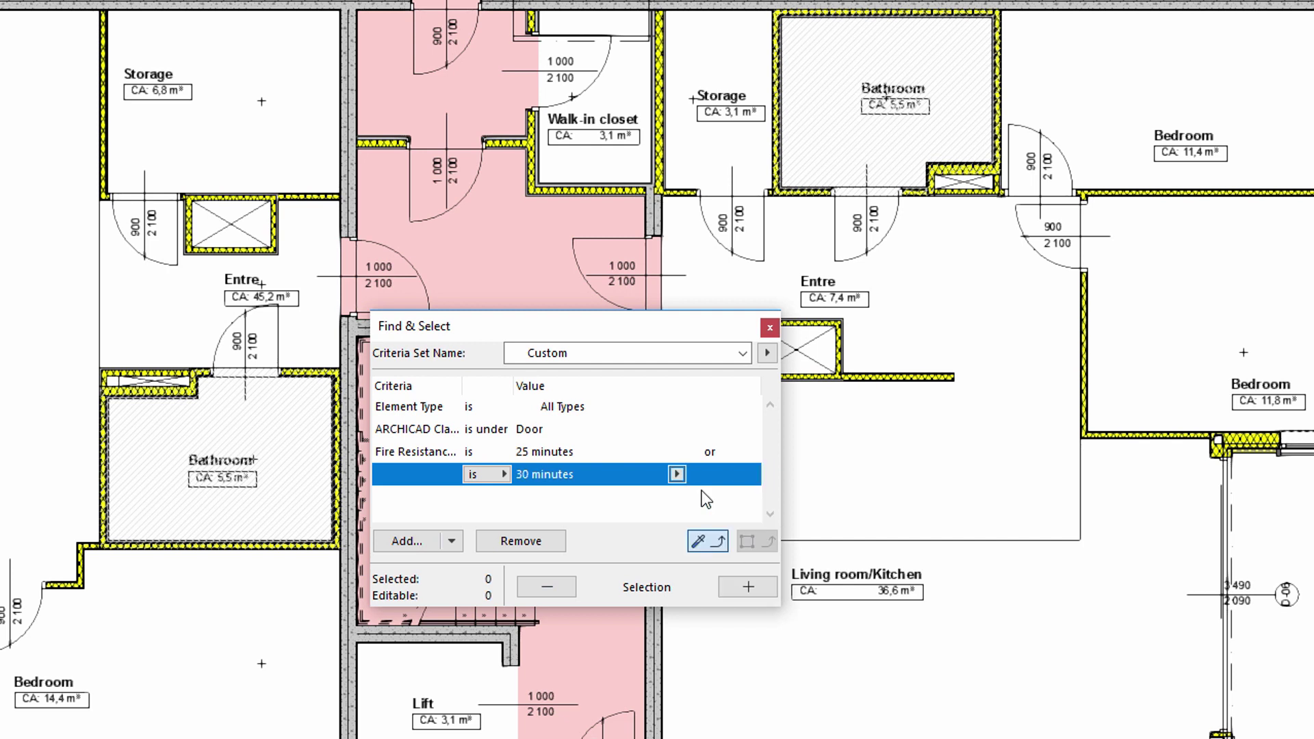
# Store the door fire-rating criteria as a set, renaming 'Door 100' to 'Door-FR'.
pyautogui.click(761, 359)
pyautogui.click(789, 352)
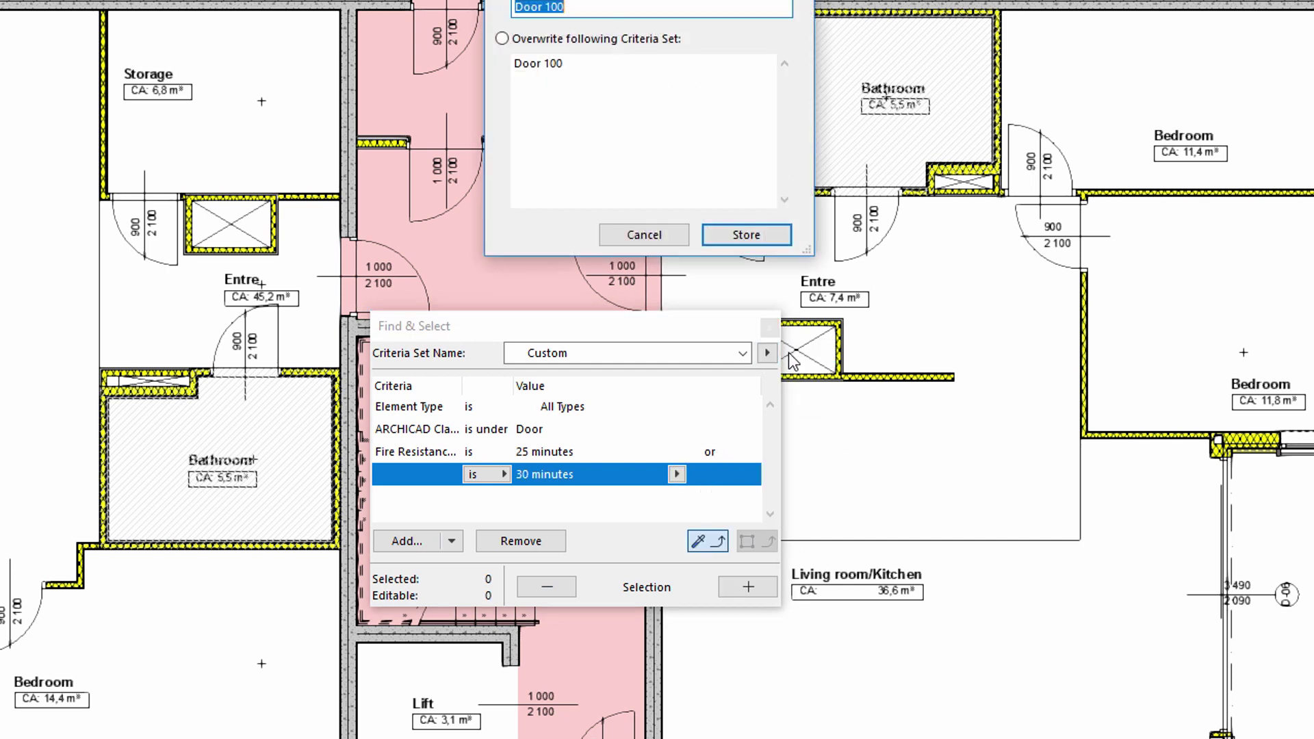
pyautogui.click(575, 8)
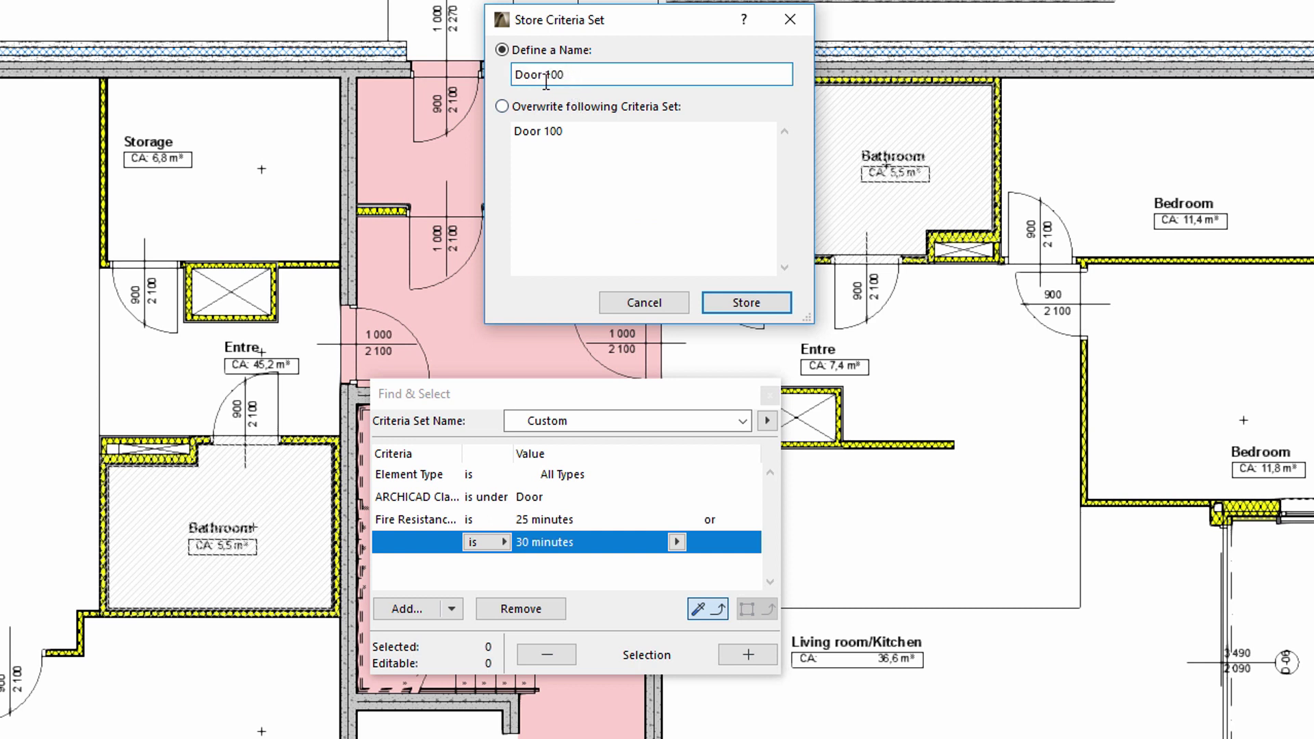
pyautogui.doubleClick(546, 75)
pyautogui.press('BackSpace')
pyautogui.write('FR')
pyautogui.click(544, 78)
pyautogui.press('BackSpace')
pyautogui.write('-')
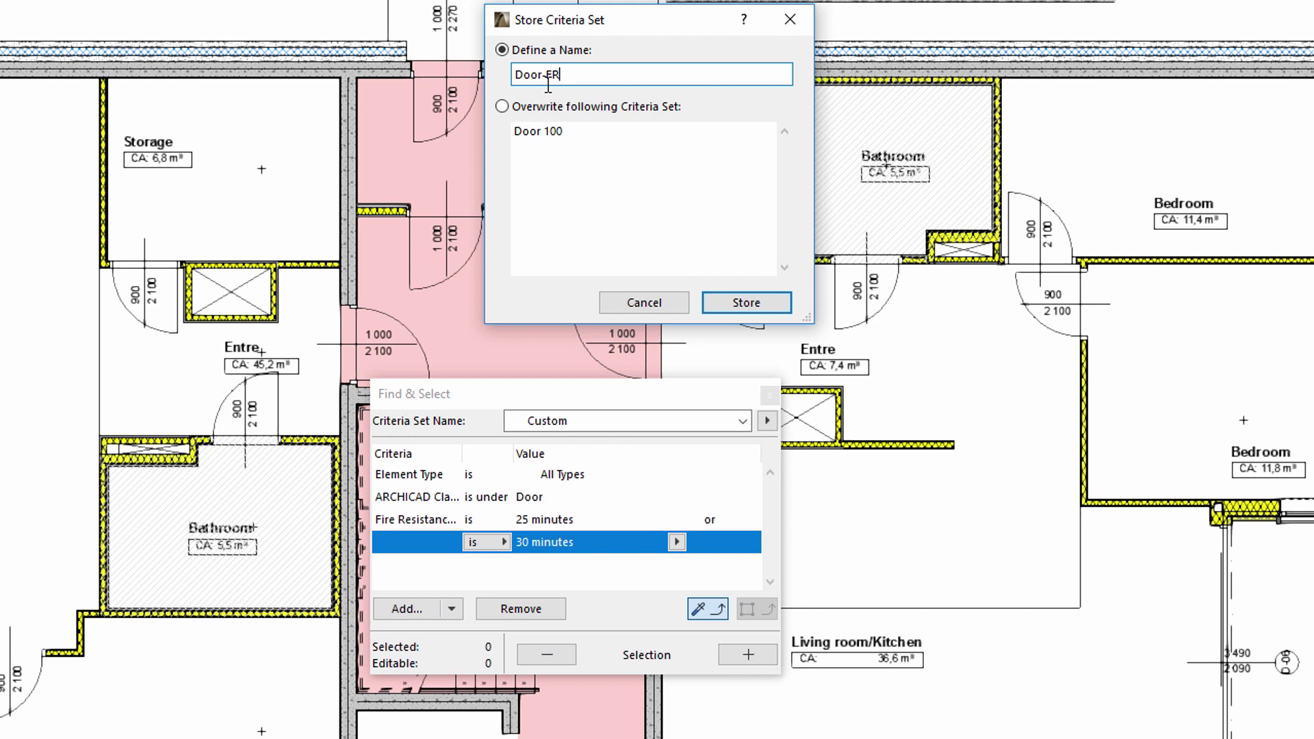
pyautogui.click(708, 298)
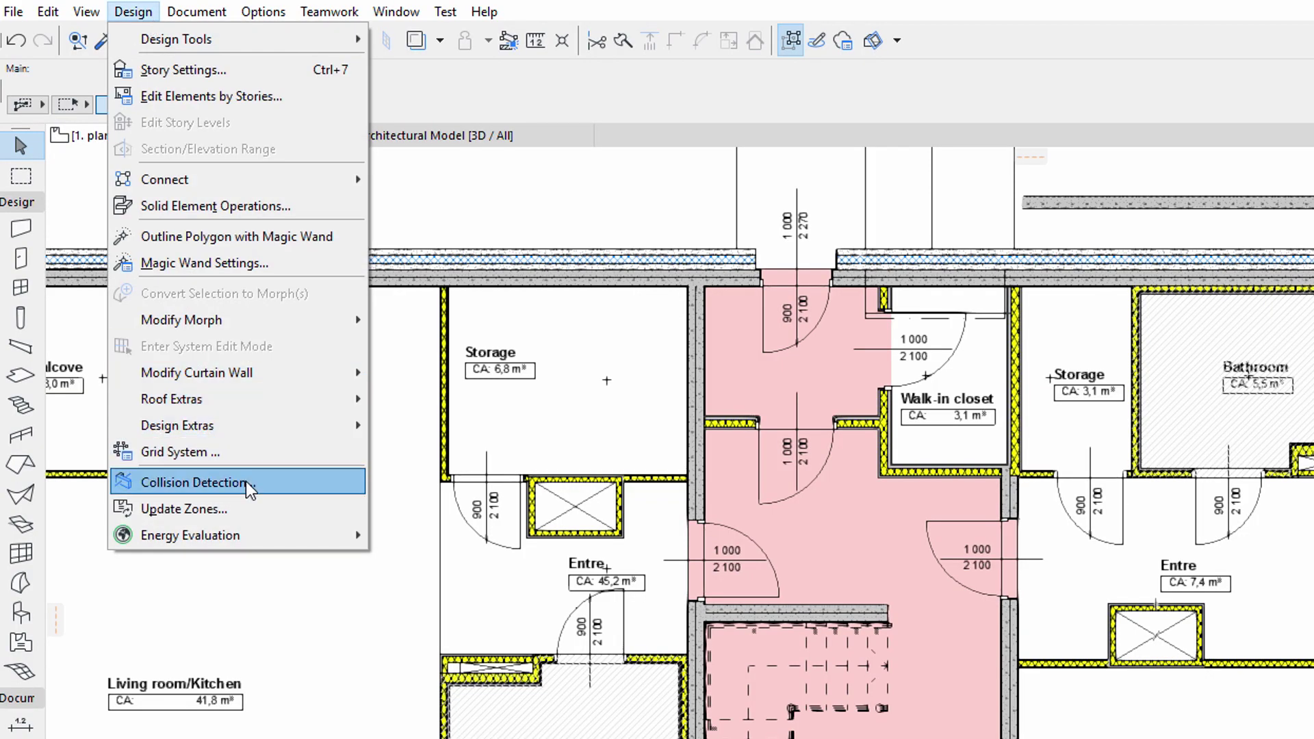
# Set Group 1 to zones with Escape route validity True and Group 2 to the Door-FR set.
pyautogui.click(261, 486)
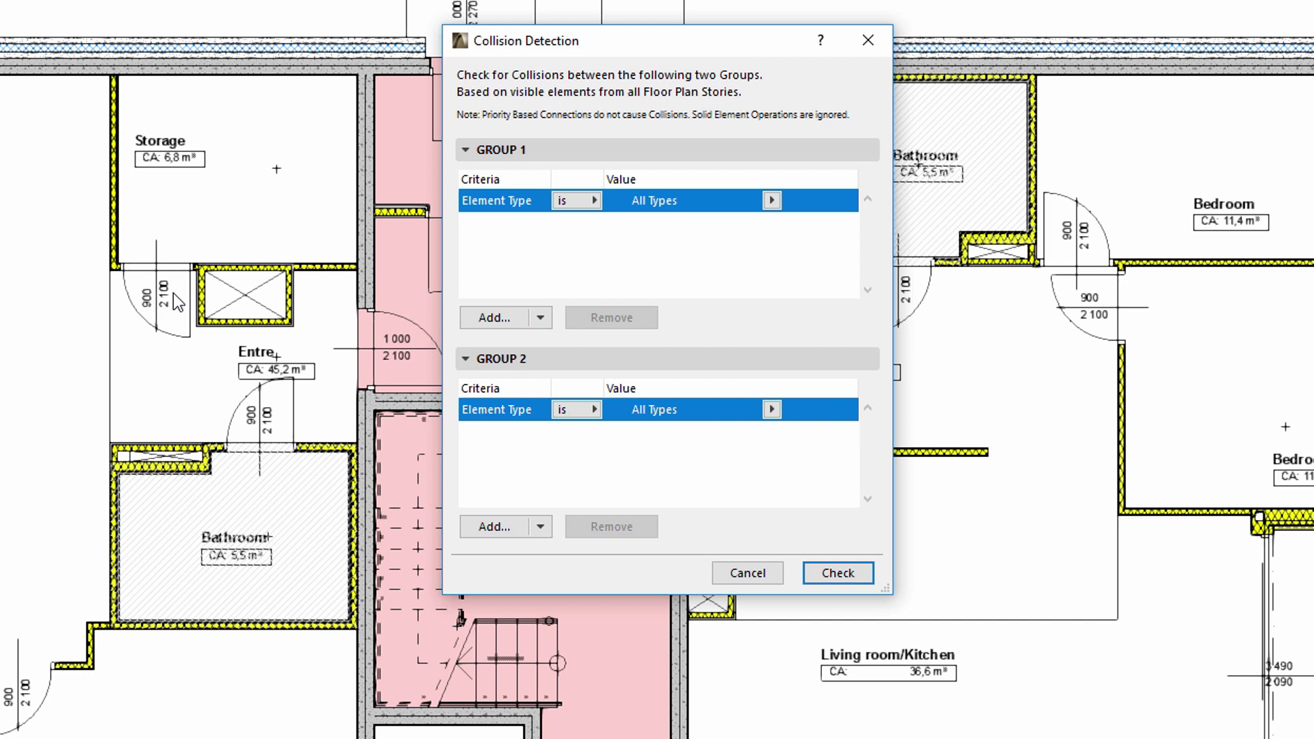
pyautogui.click(774, 200)
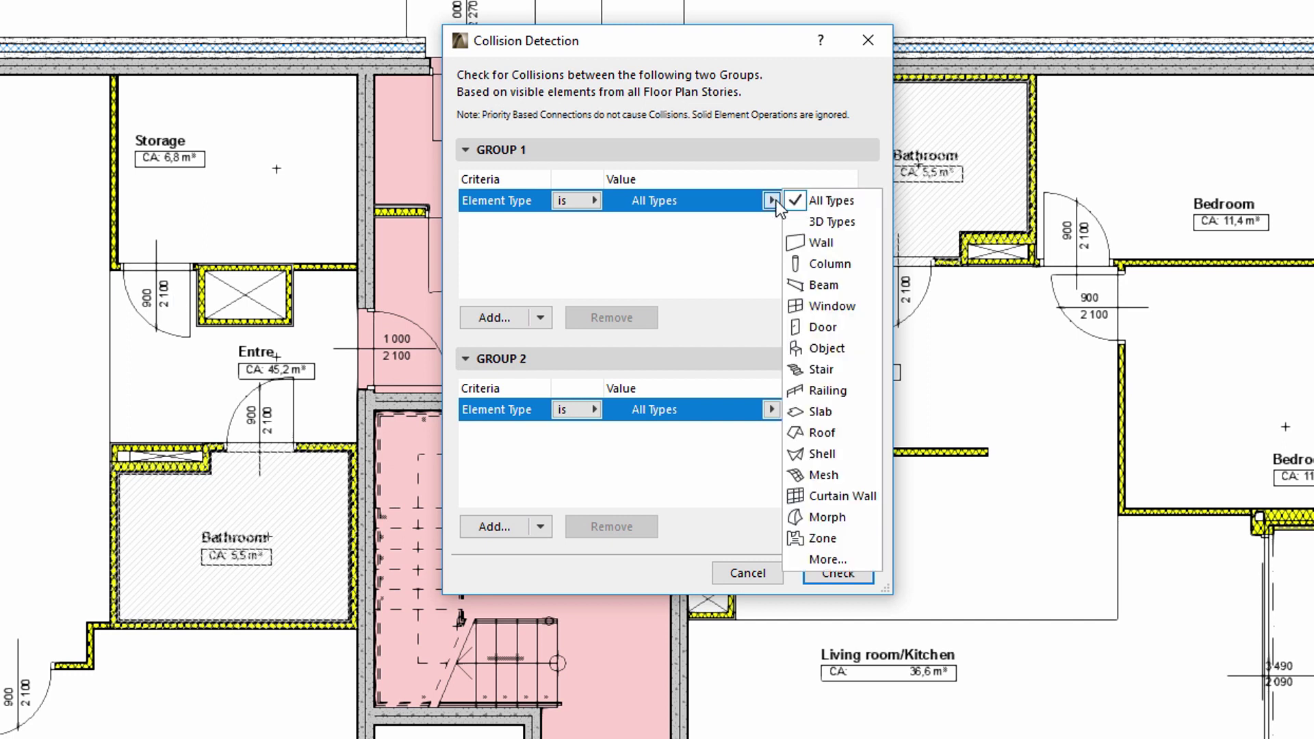
pyautogui.click(797, 534)
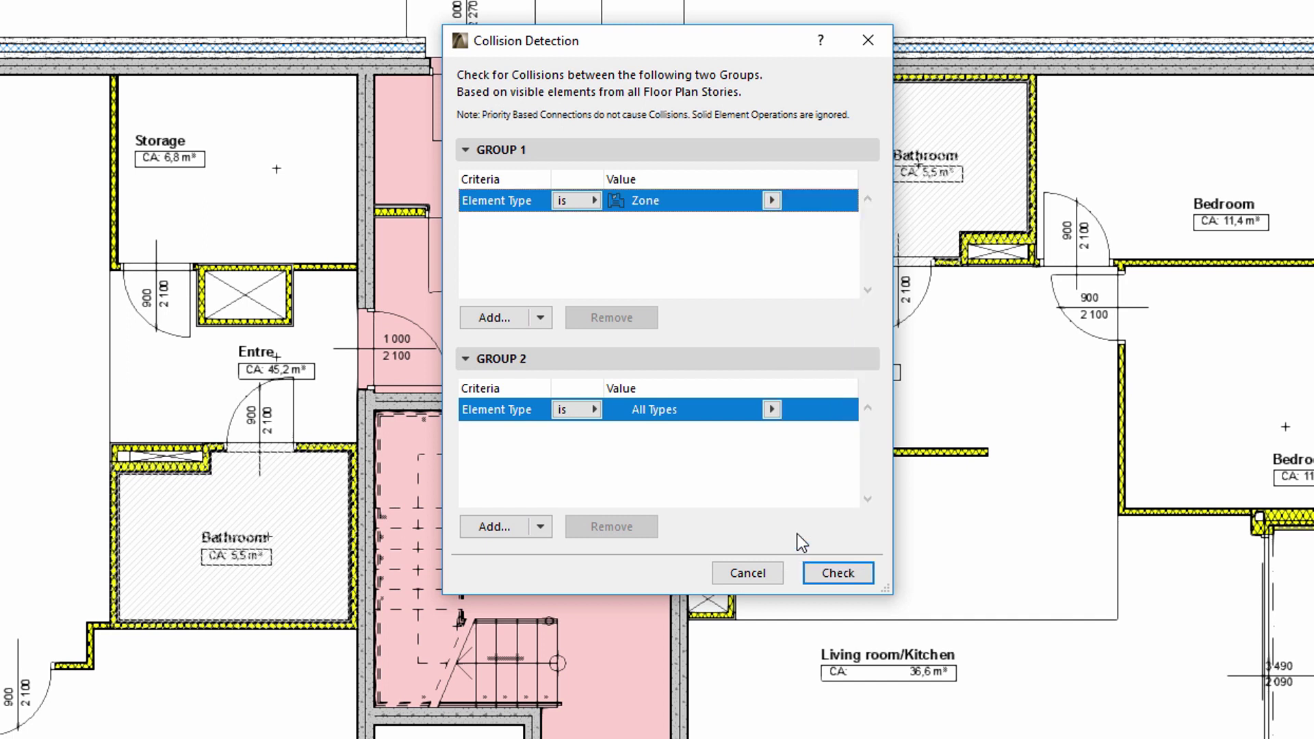
pyautogui.click(520, 318)
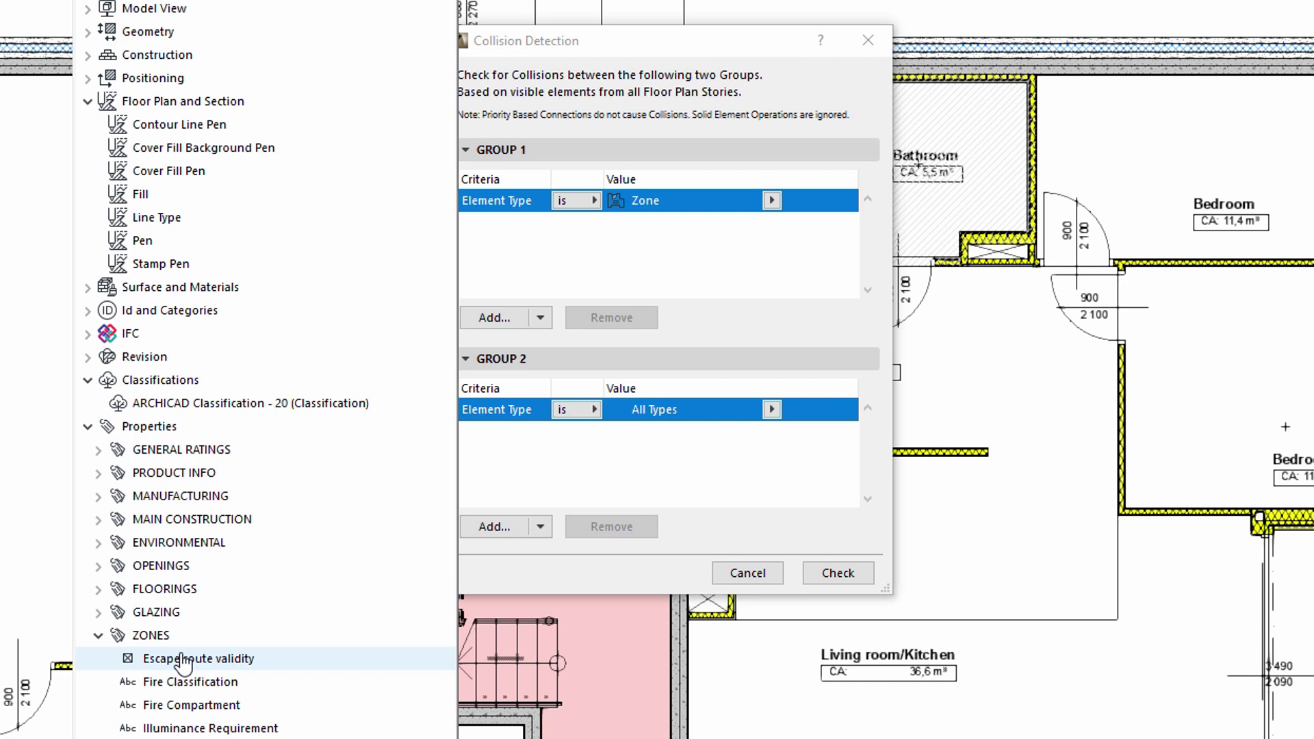
pyautogui.moveTo(184, 661); pyautogui.dragTo(767, 223)
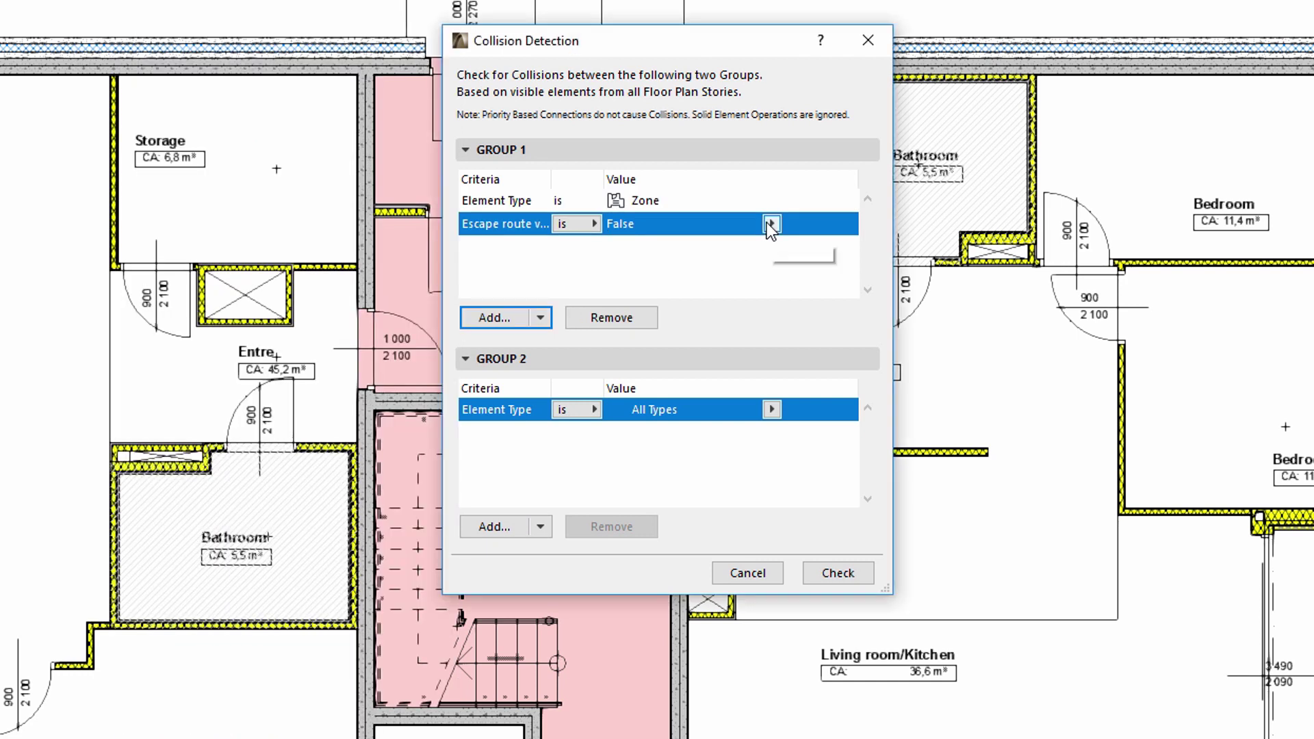
pyautogui.click(771, 224)
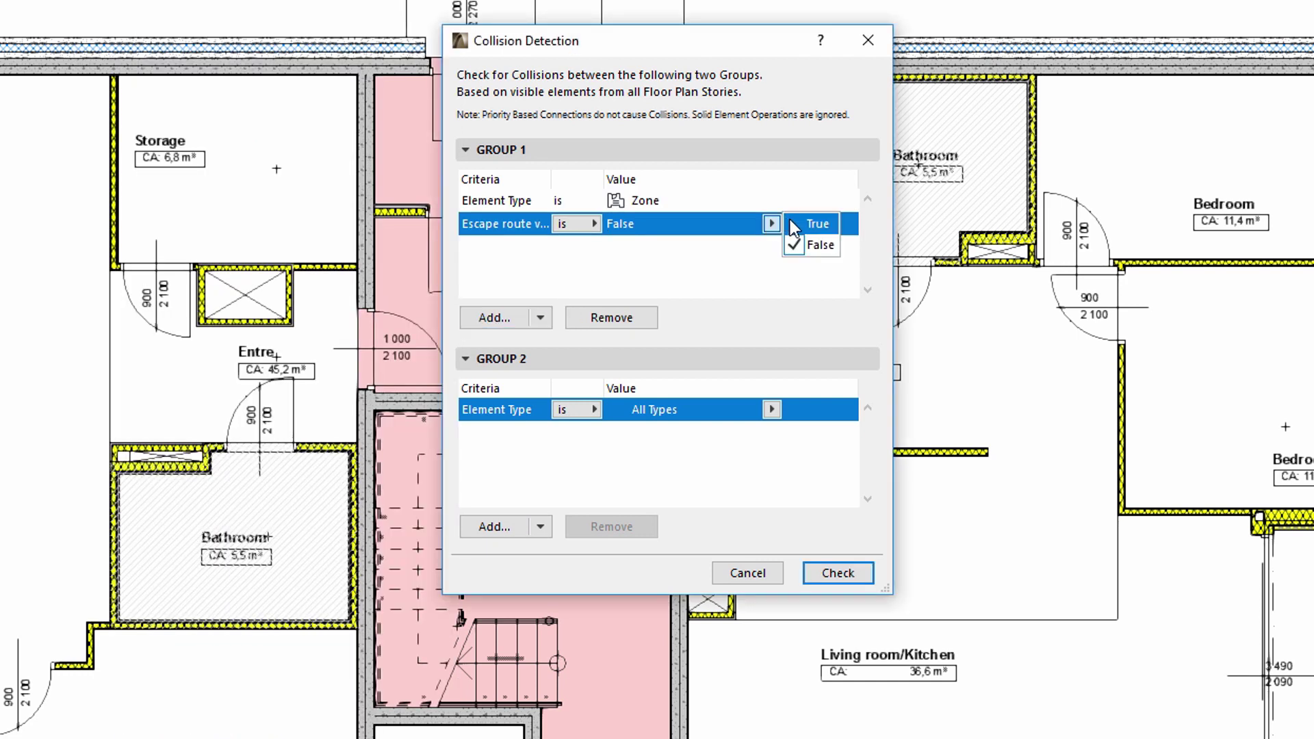
pyautogui.click(793, 224)
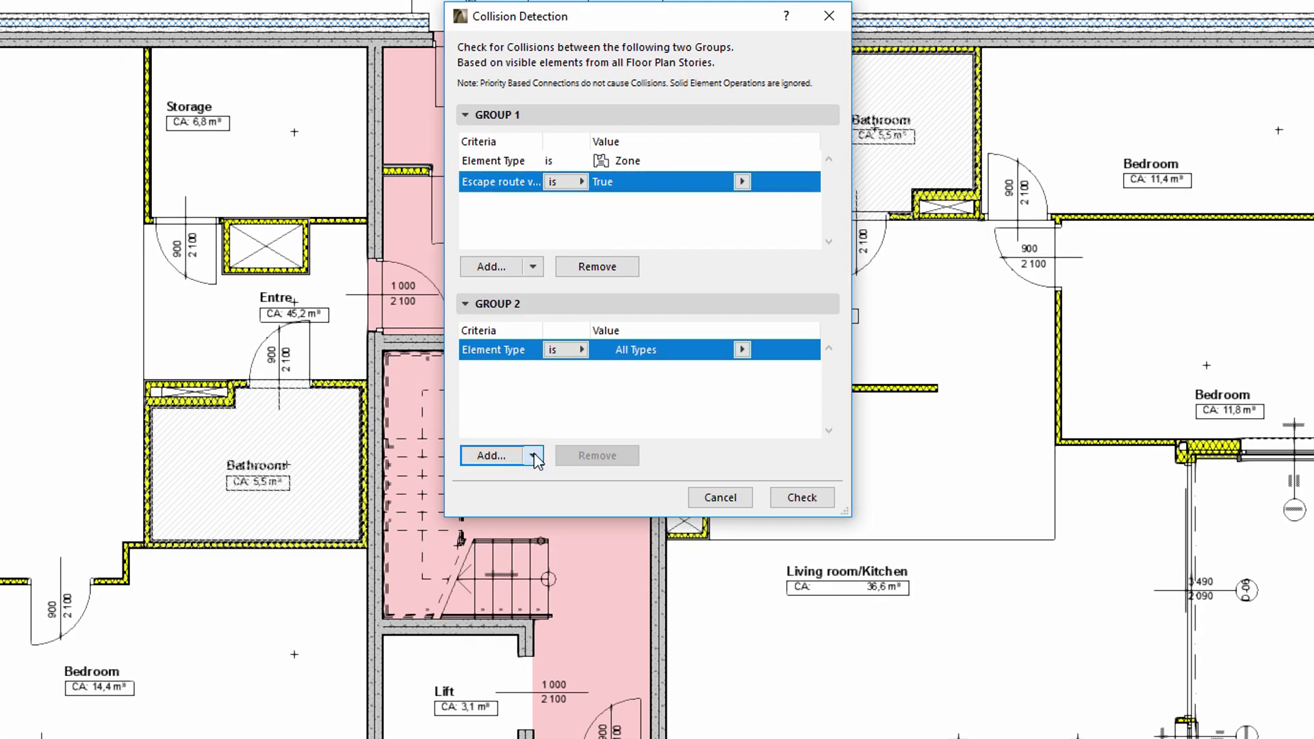
pyautogui.click(533, 455)
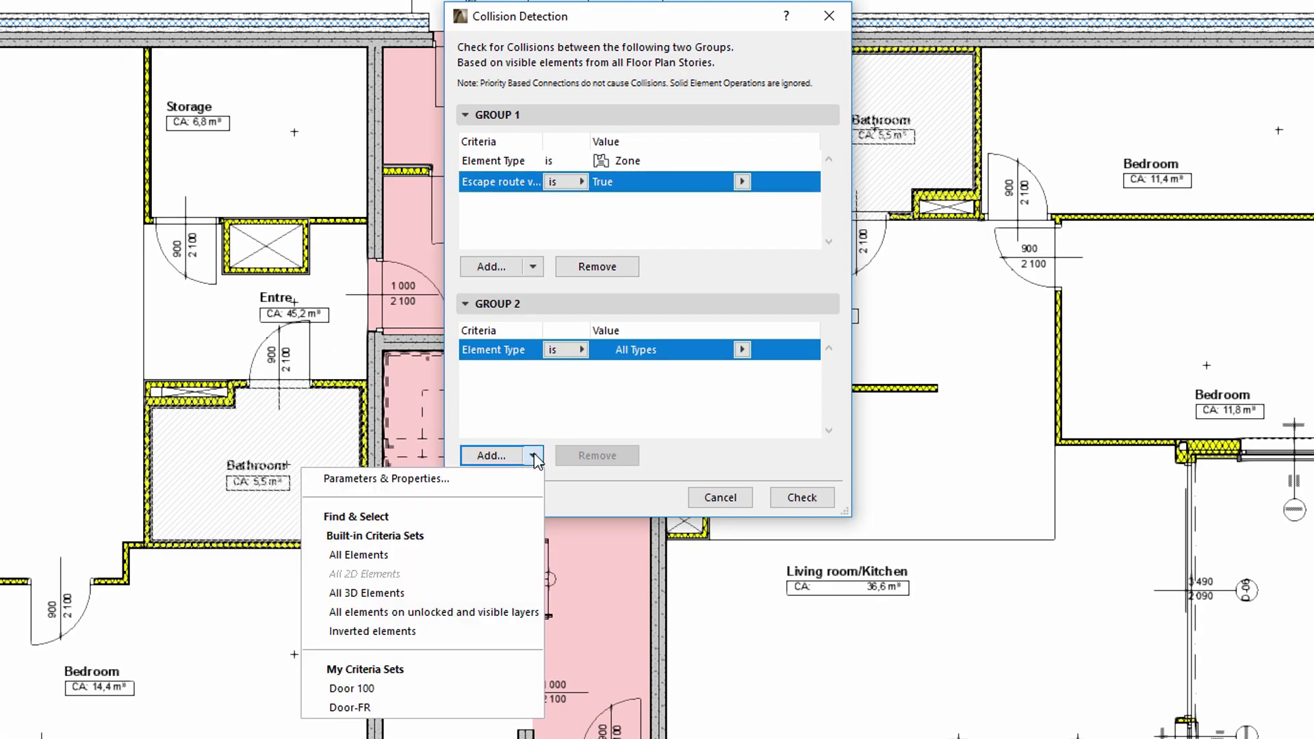
pyautogui.click(454, 708)
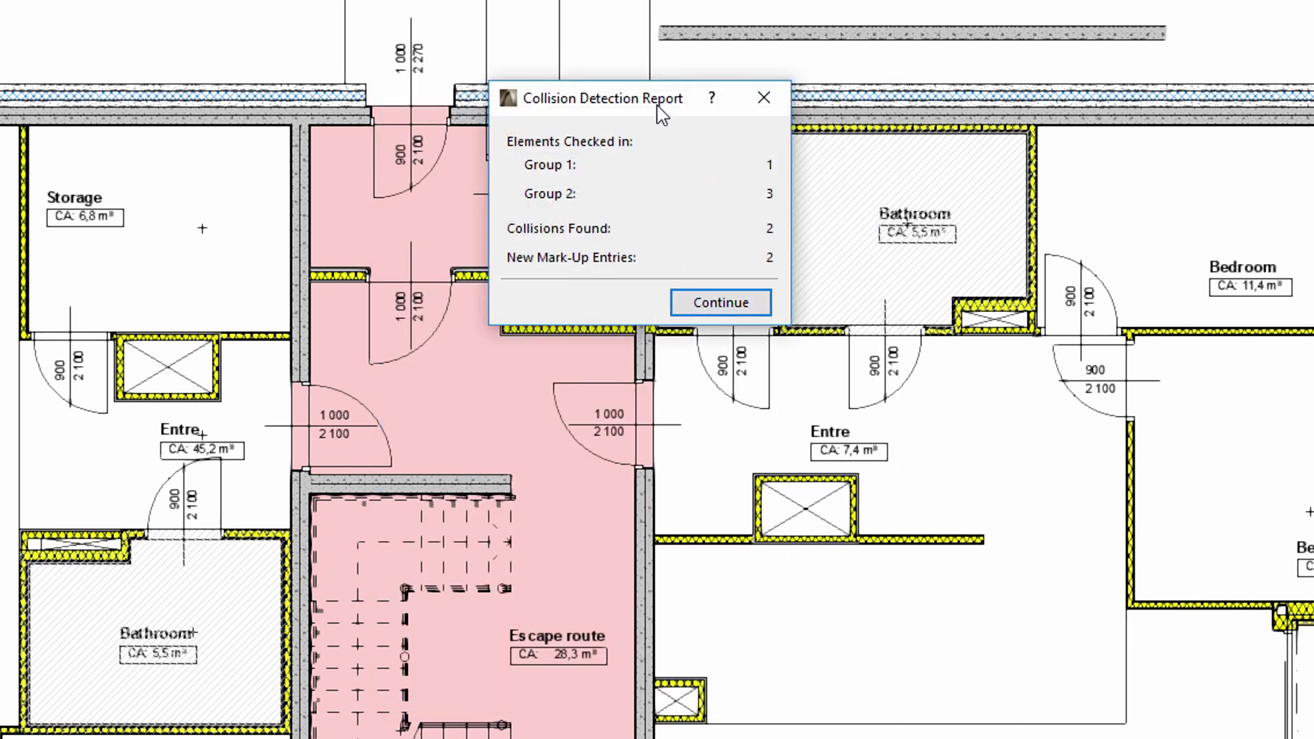
# Move the Collision Detection Report aside to review its 2 collisions and 2 new mark-up entries.
pyautogui.moveTo(657, 99); pyautogui.dragTo(587, 246)
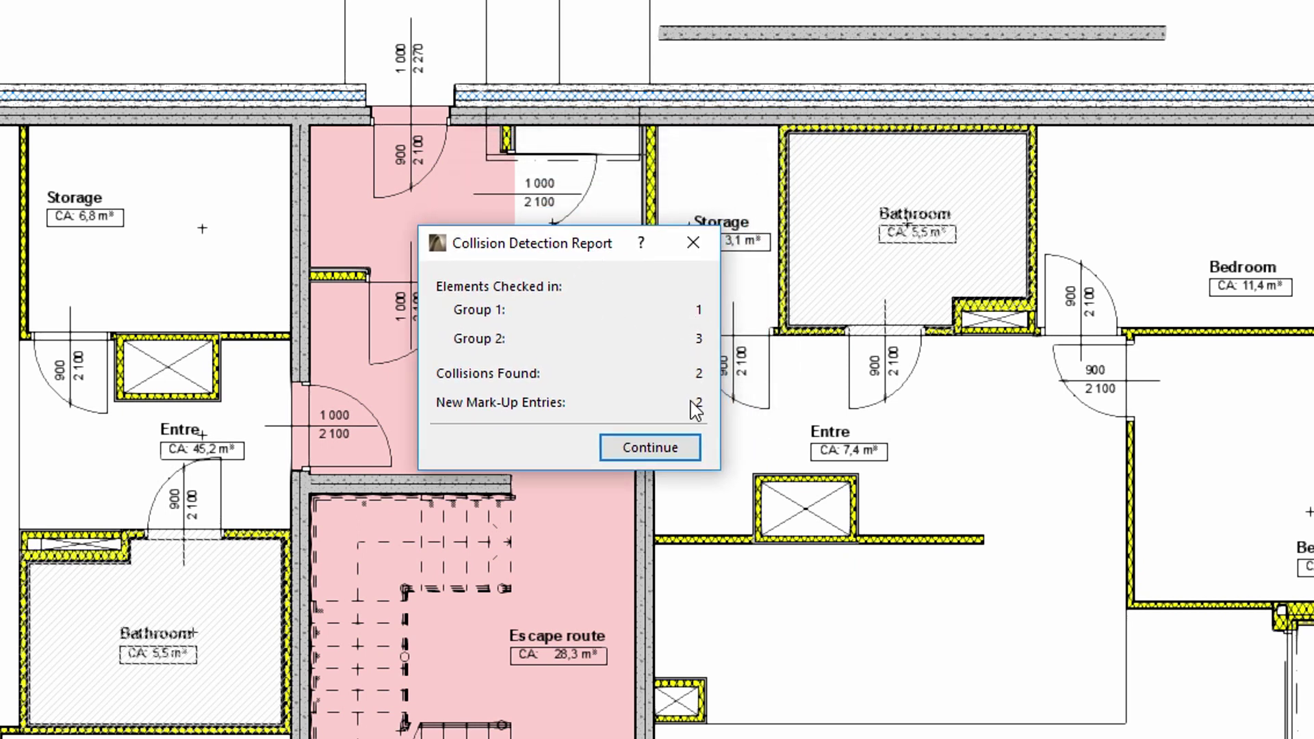
# Review Clash 001 and Clash 002 in Mark-Up Tools, zooming to and selecting their elements.
pyautogui.click(692, 449)
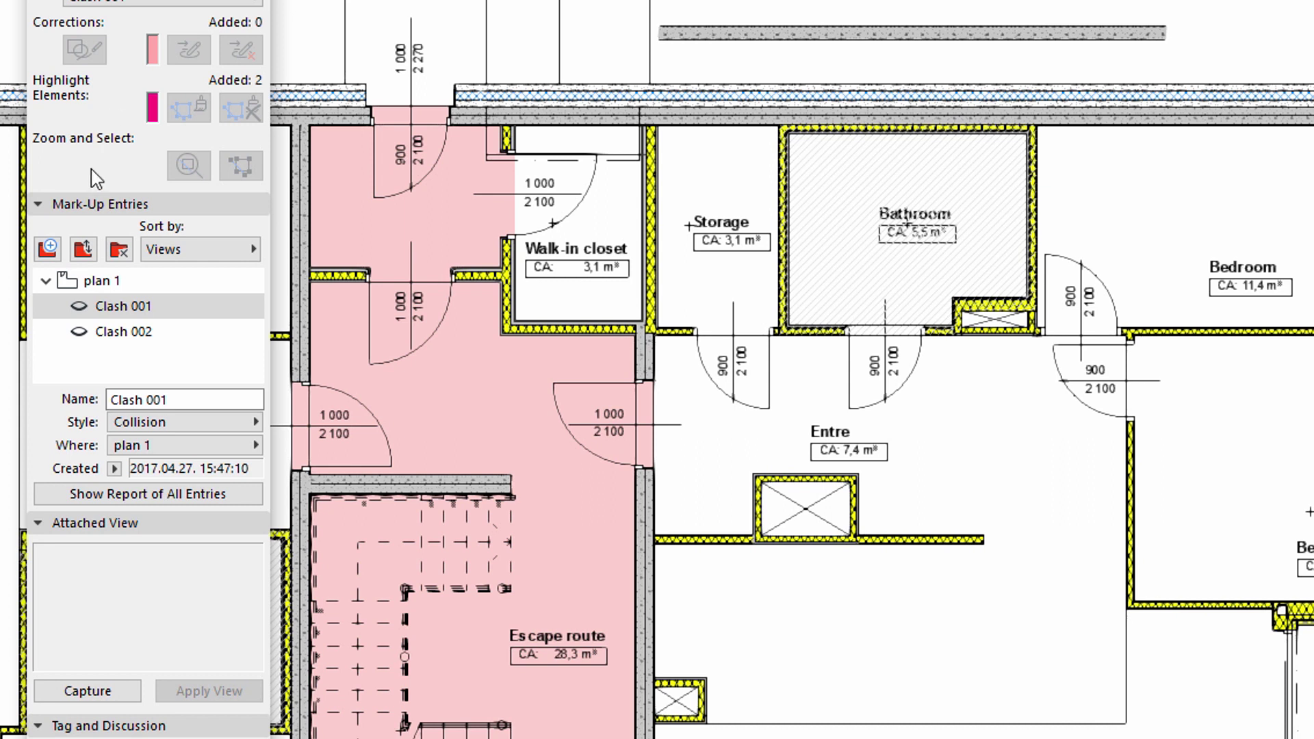
pyautogui.click(82, 307)
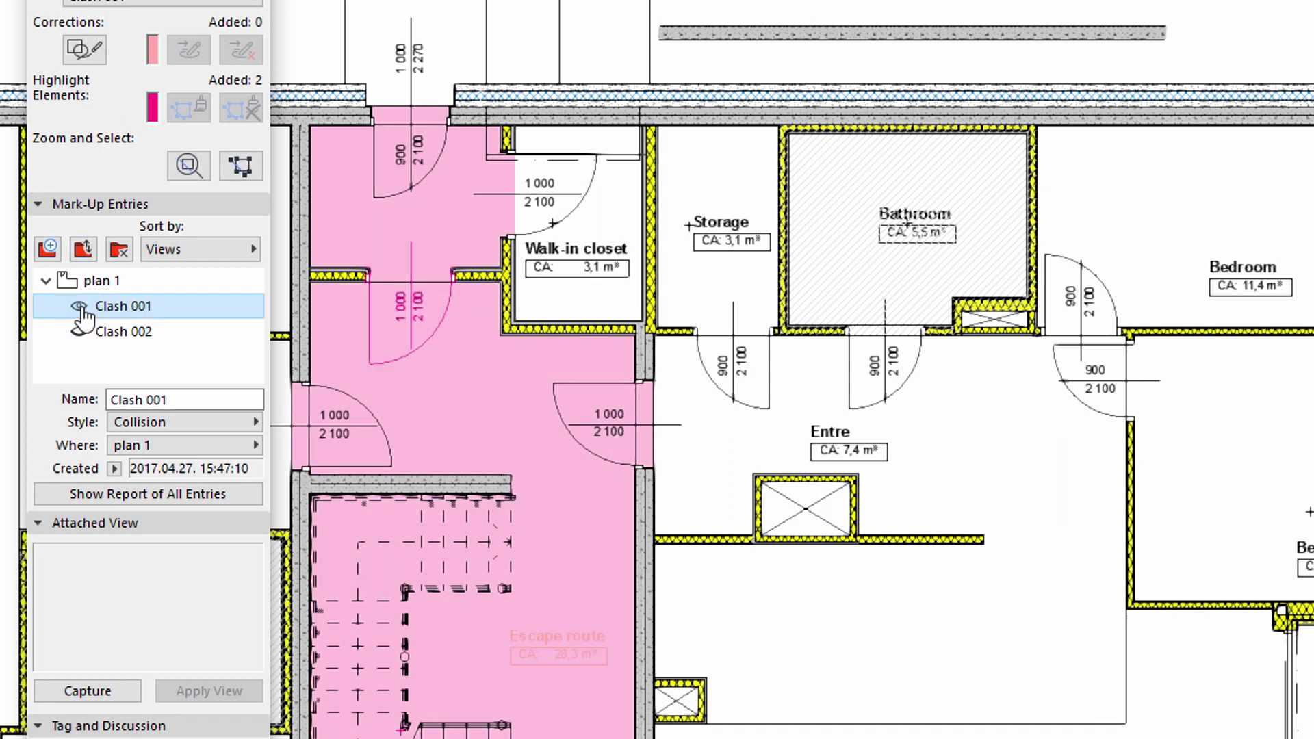
pyautogui.click(191, 167)
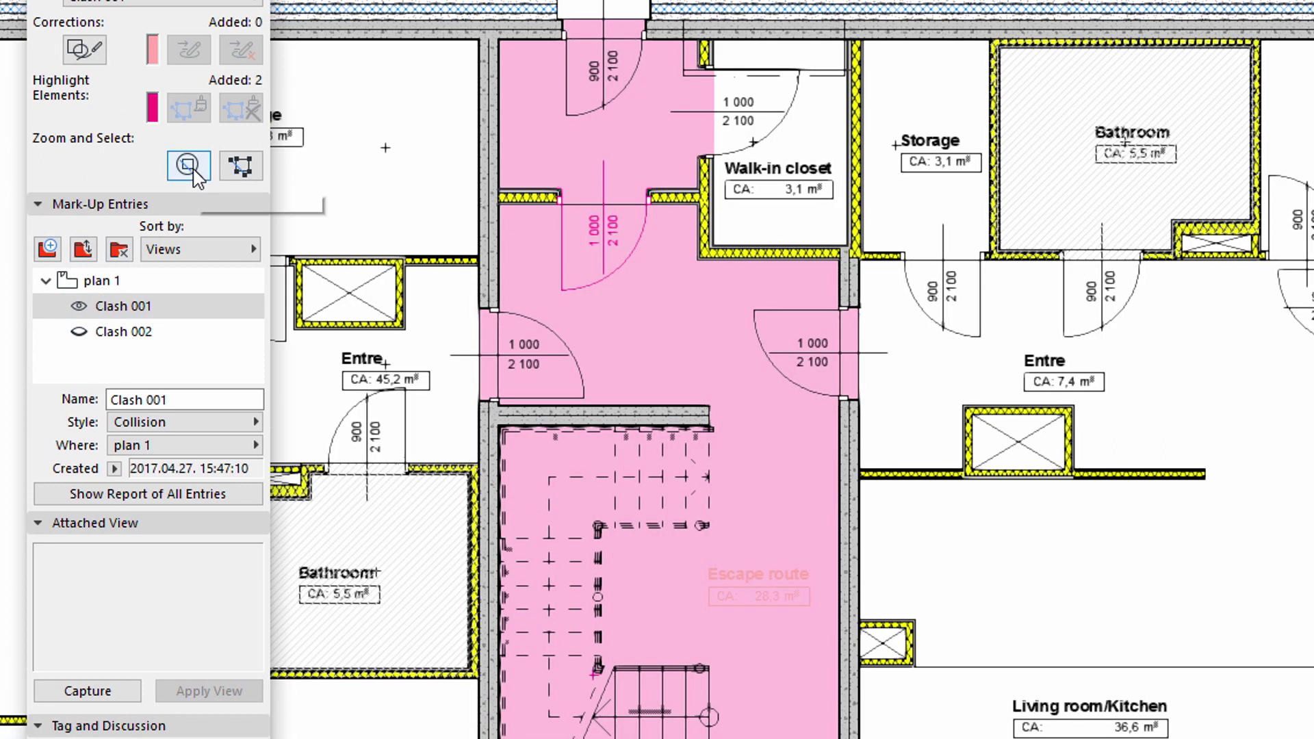
pyautogui.click(241, 171)
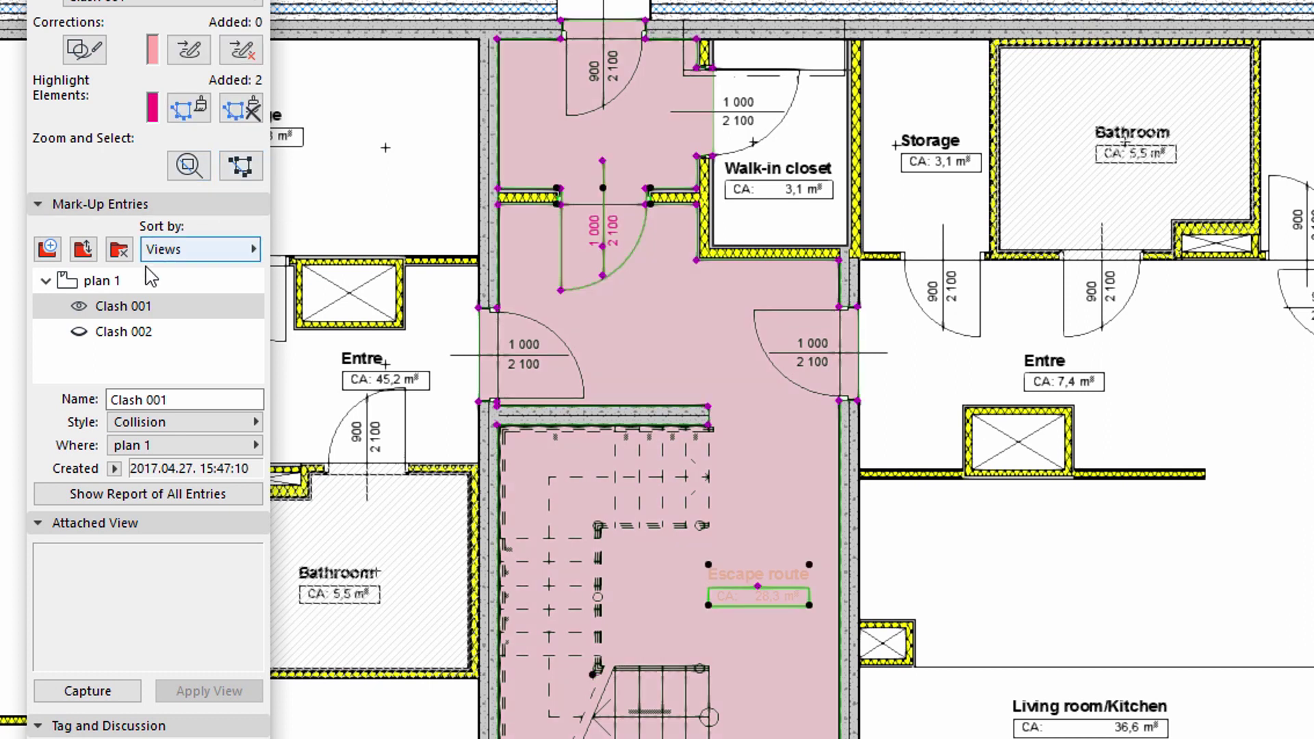
pyautogui.click(82, 333)
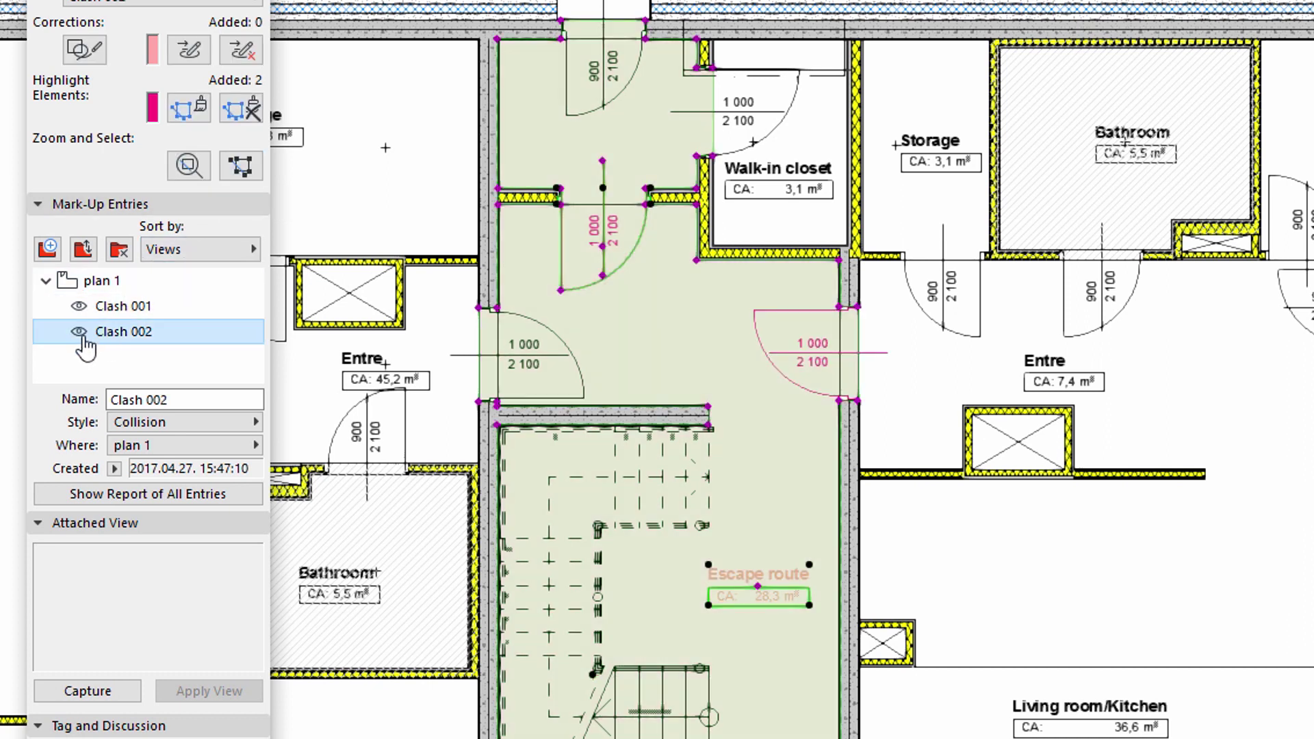
pyautogui.click(248, 174)
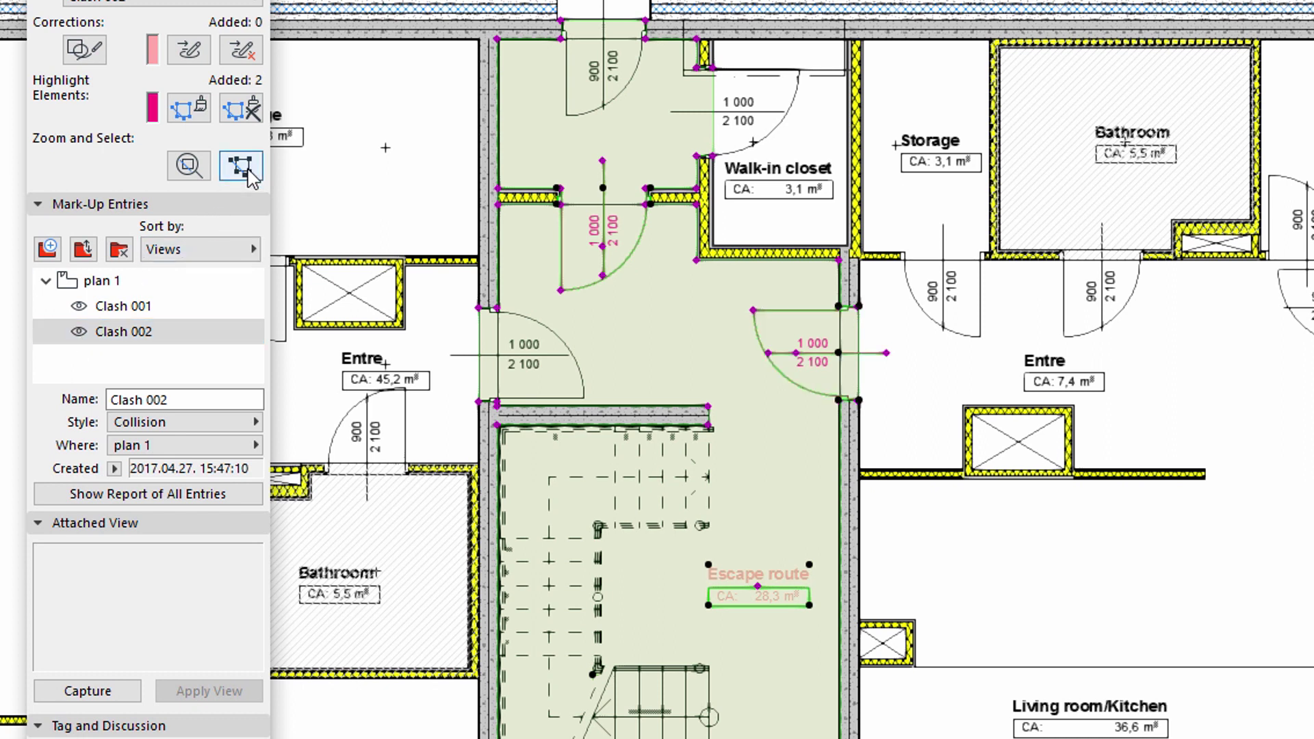
pyautogui.click(88, 335)
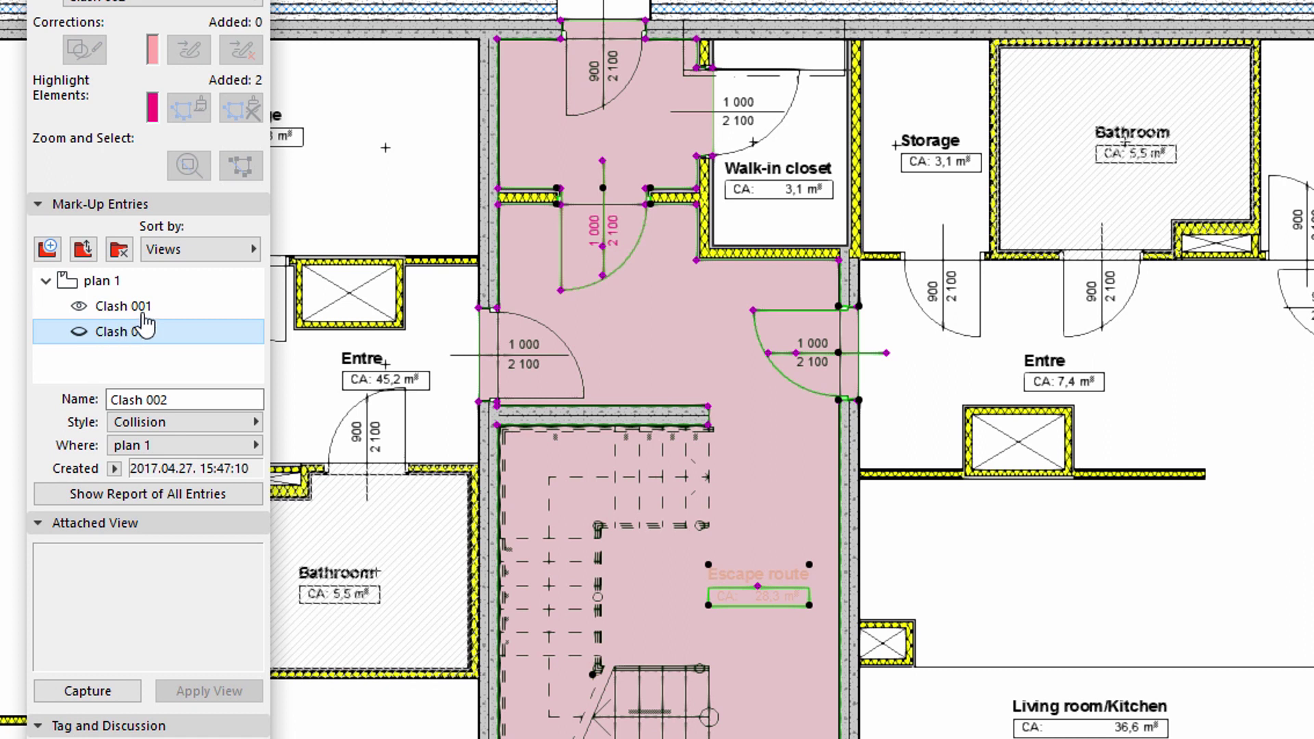
# Return to Clash 001 and select just its flagged door beside the walk-in closet.
pyautogui.click(103, 308)
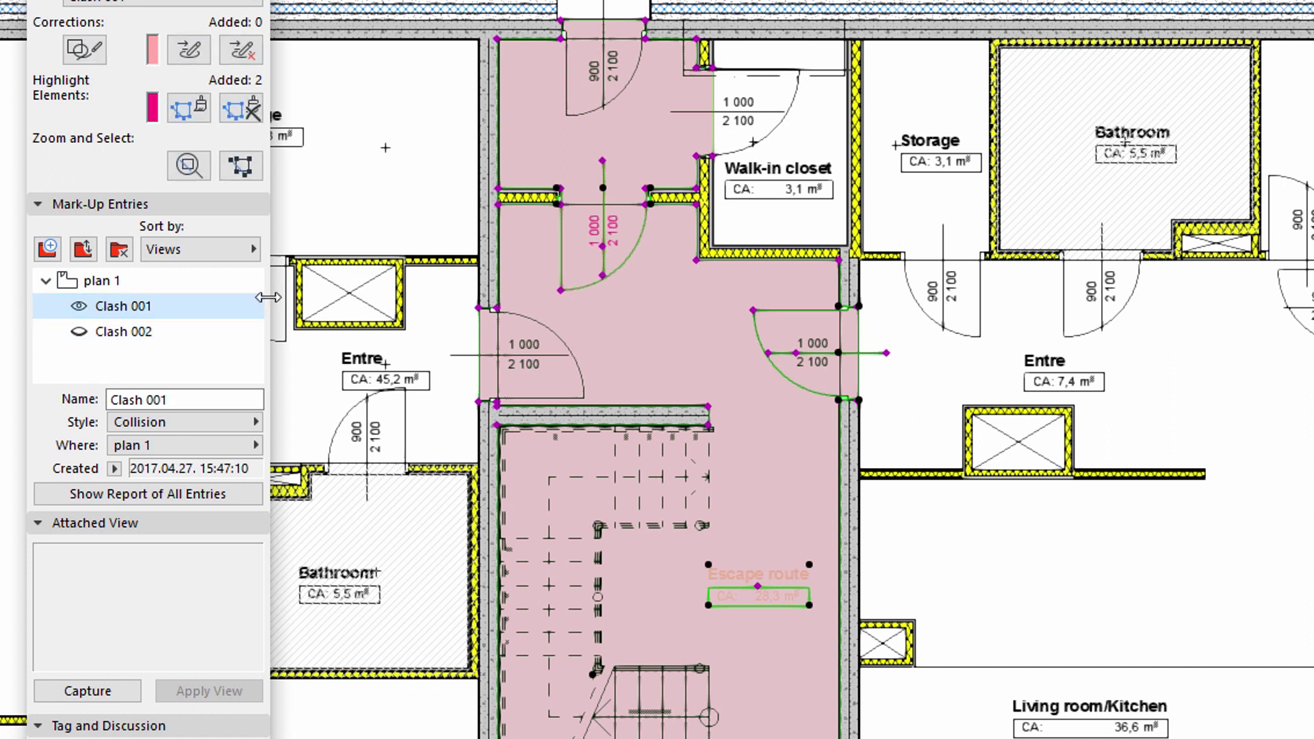
pyautogui.click(220, 306)
pyautogui.click(240, 166)
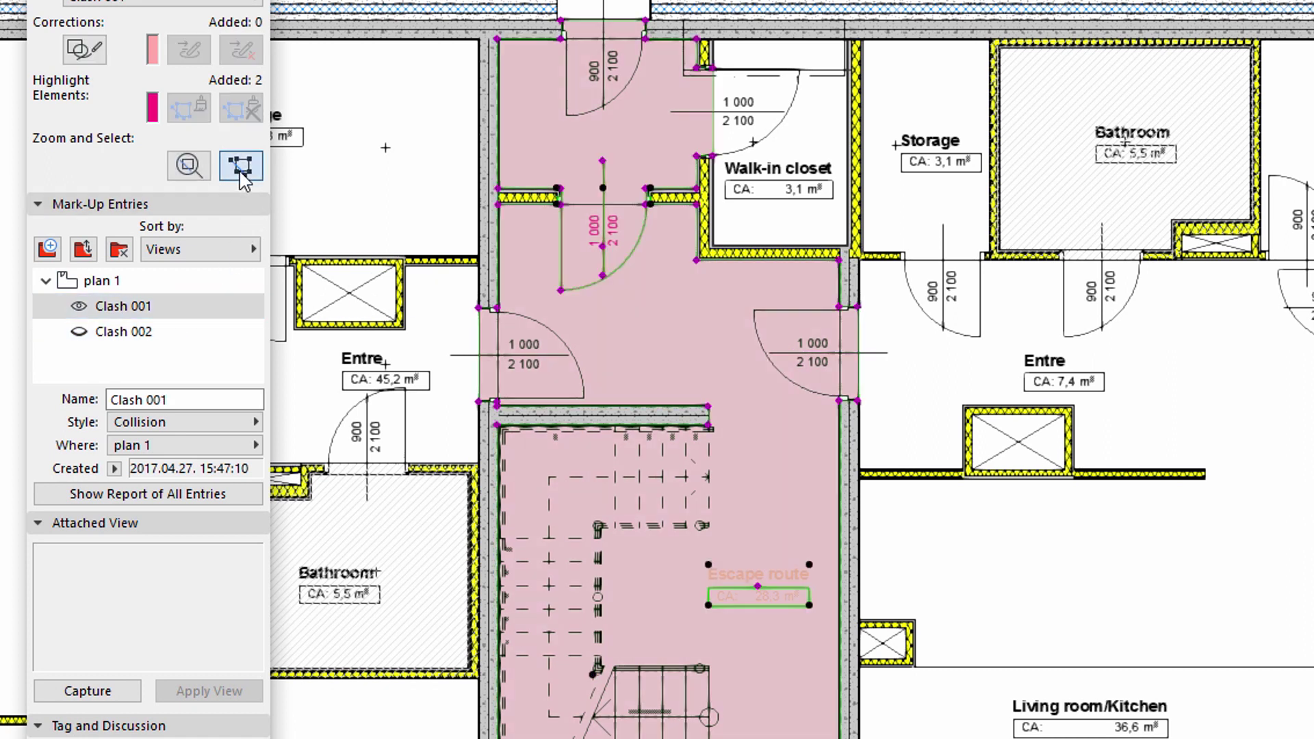
pyautogui.click(566, 291)
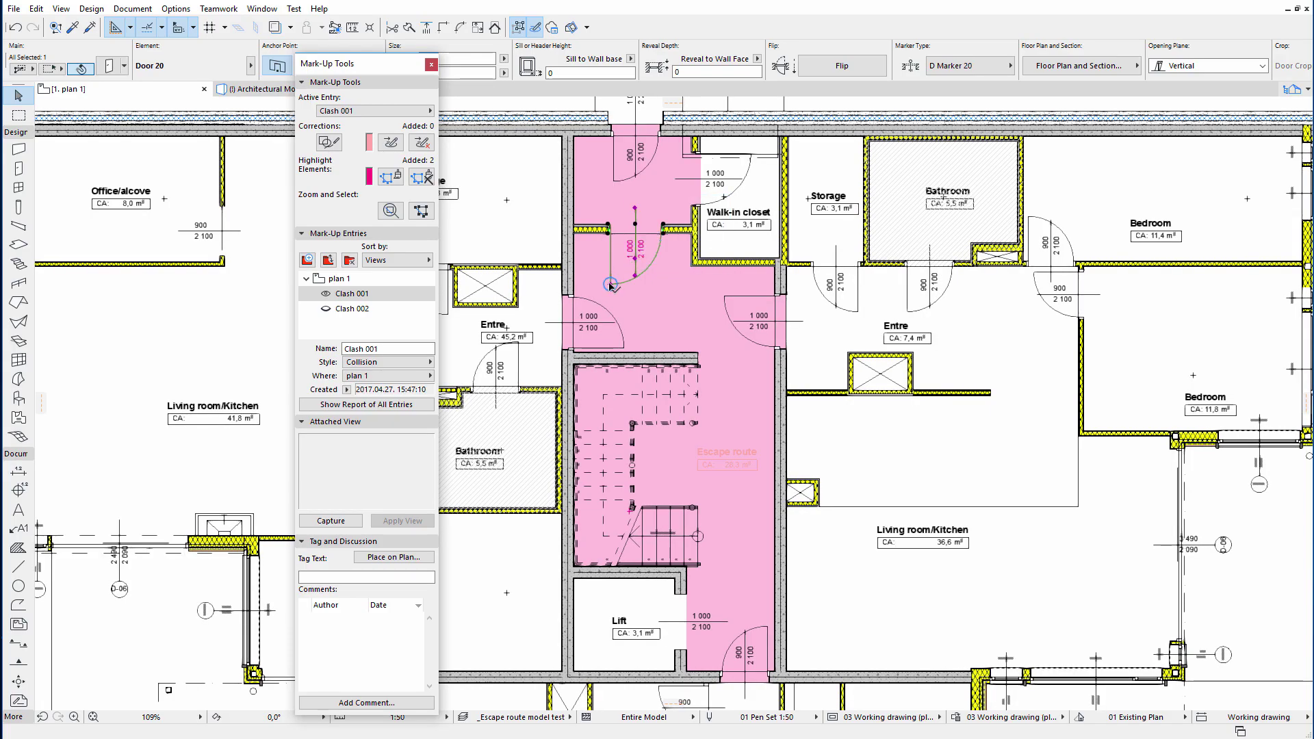
# Change the first flagged door's fire resistance rating from 30 minutes to 1 hour.
pyautogui.click(108, 69)
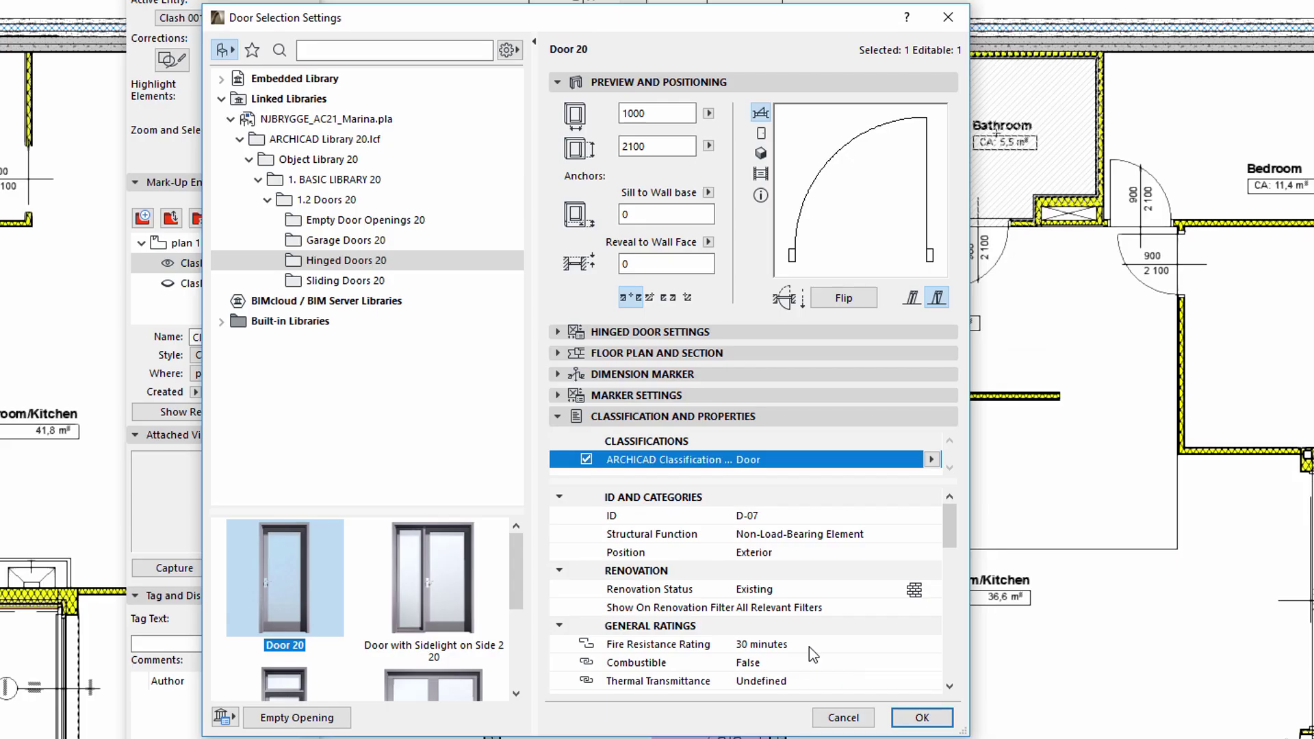
pyautogui.click(809, 647)
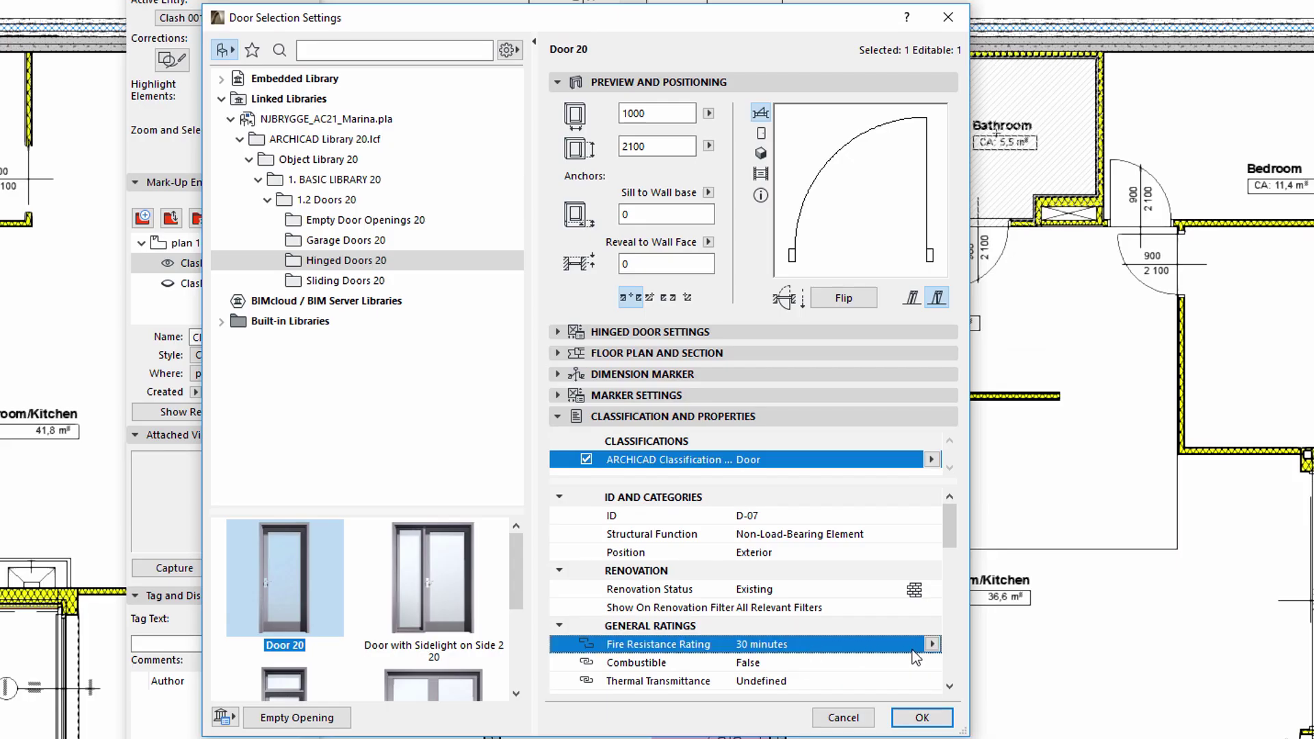
pyautogui.click(932, 644)
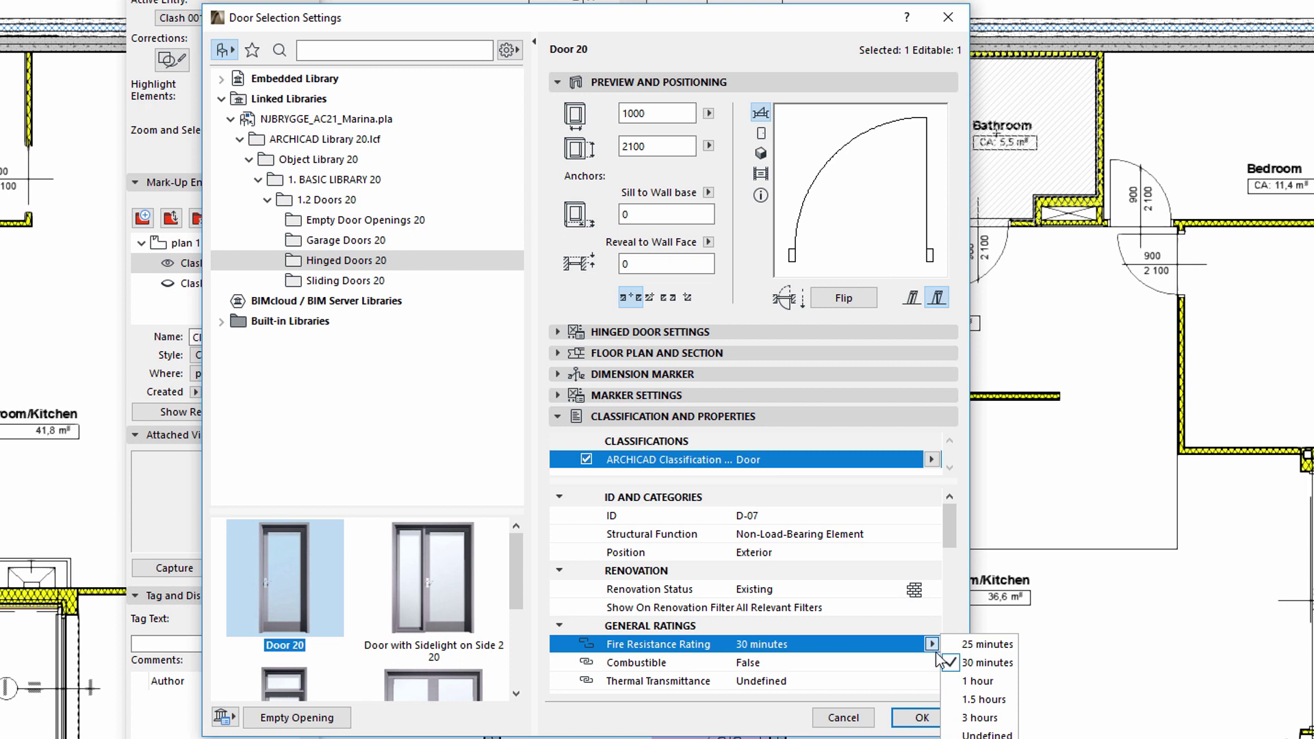
pyautogui.click(969, 681)
pyautogui.click(942, 723)
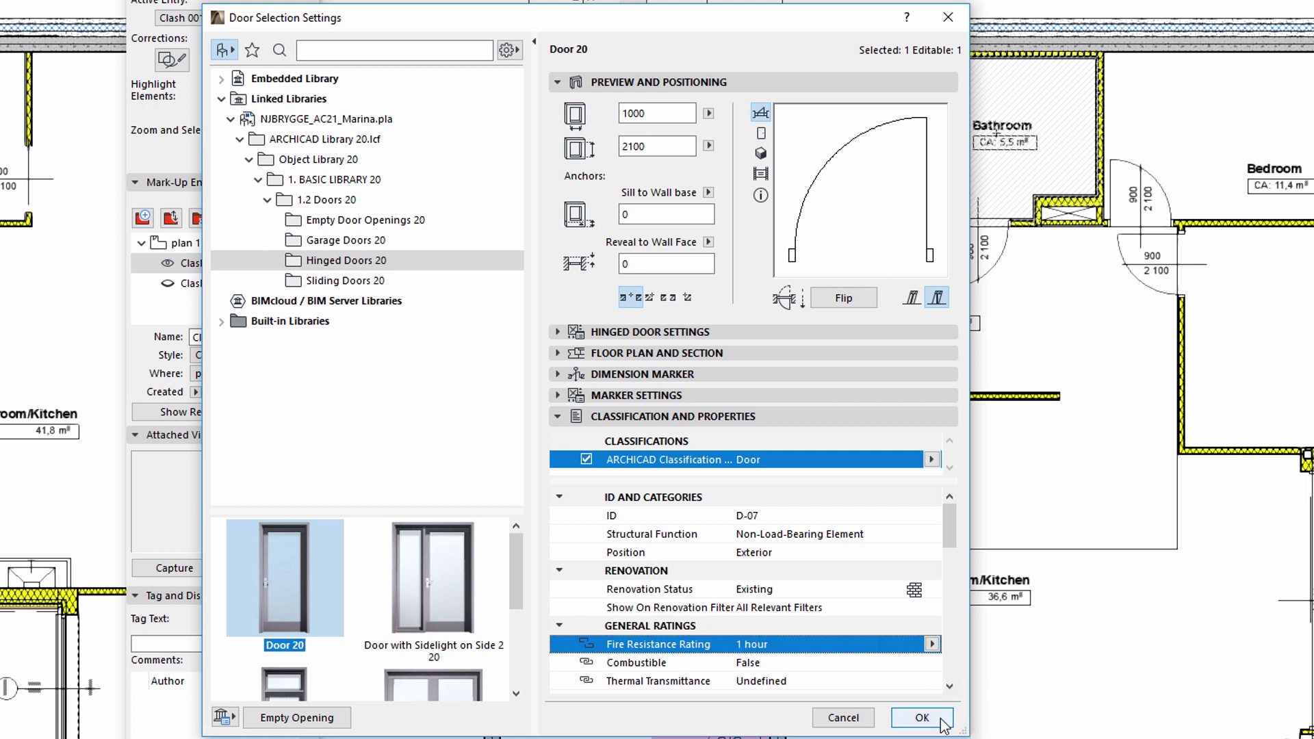
# Select the Clash 002 elements and set that door's fire resistance rating to 1 hour.
pyautogui.click(218, 289)
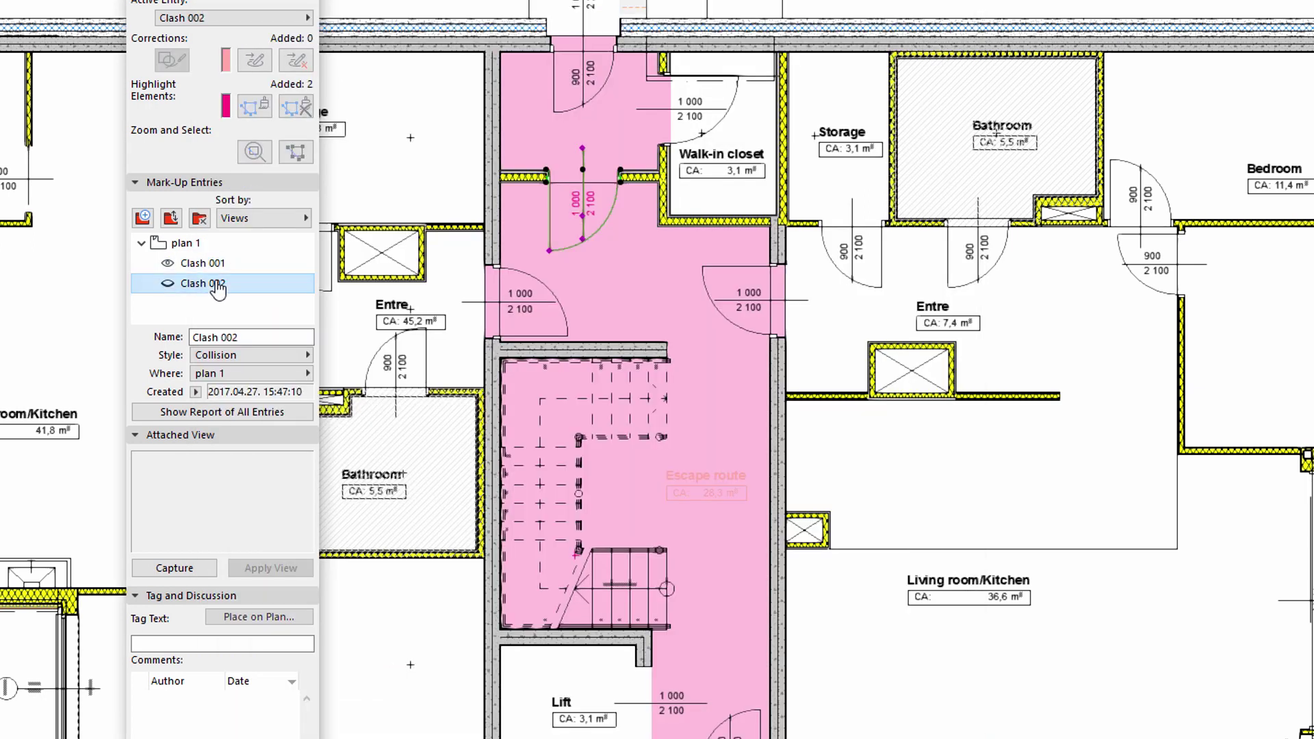
pyautogui.click(167, 284)
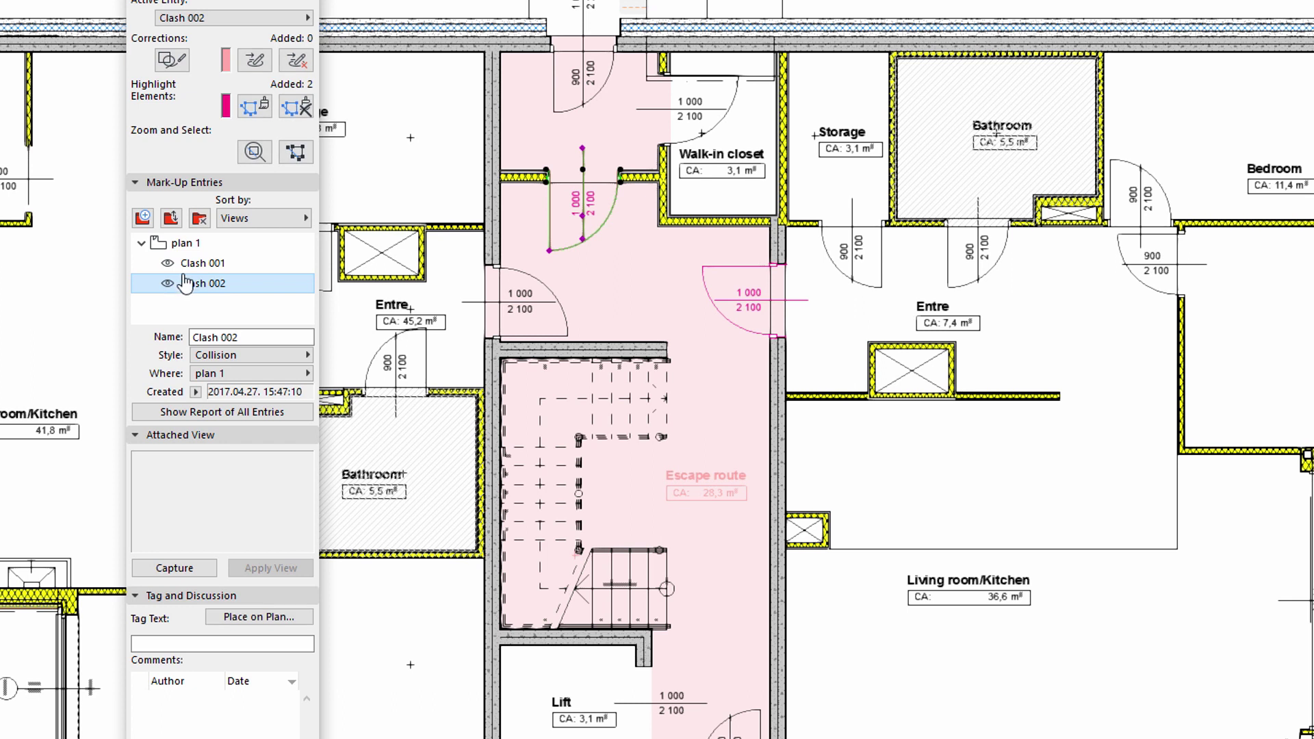
pyautogui.click(299, 154)
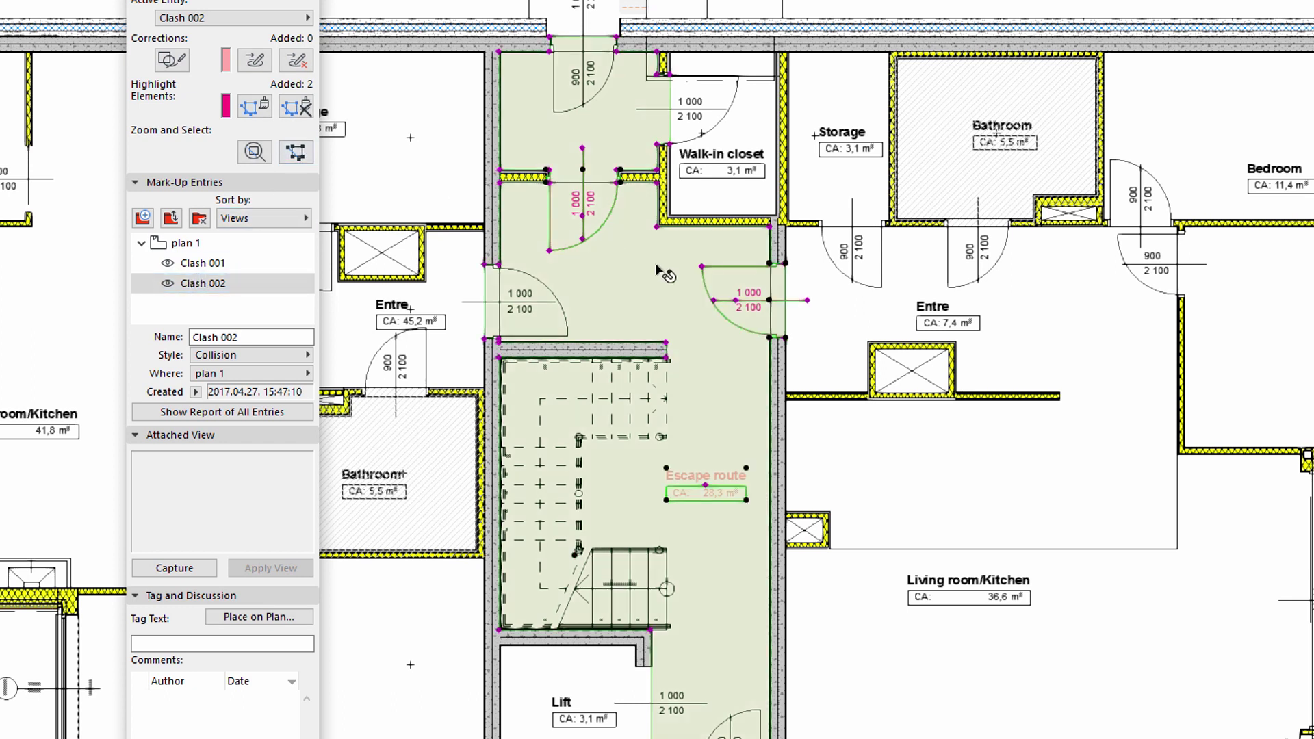
pyautogui.doubleClick(708, 274)
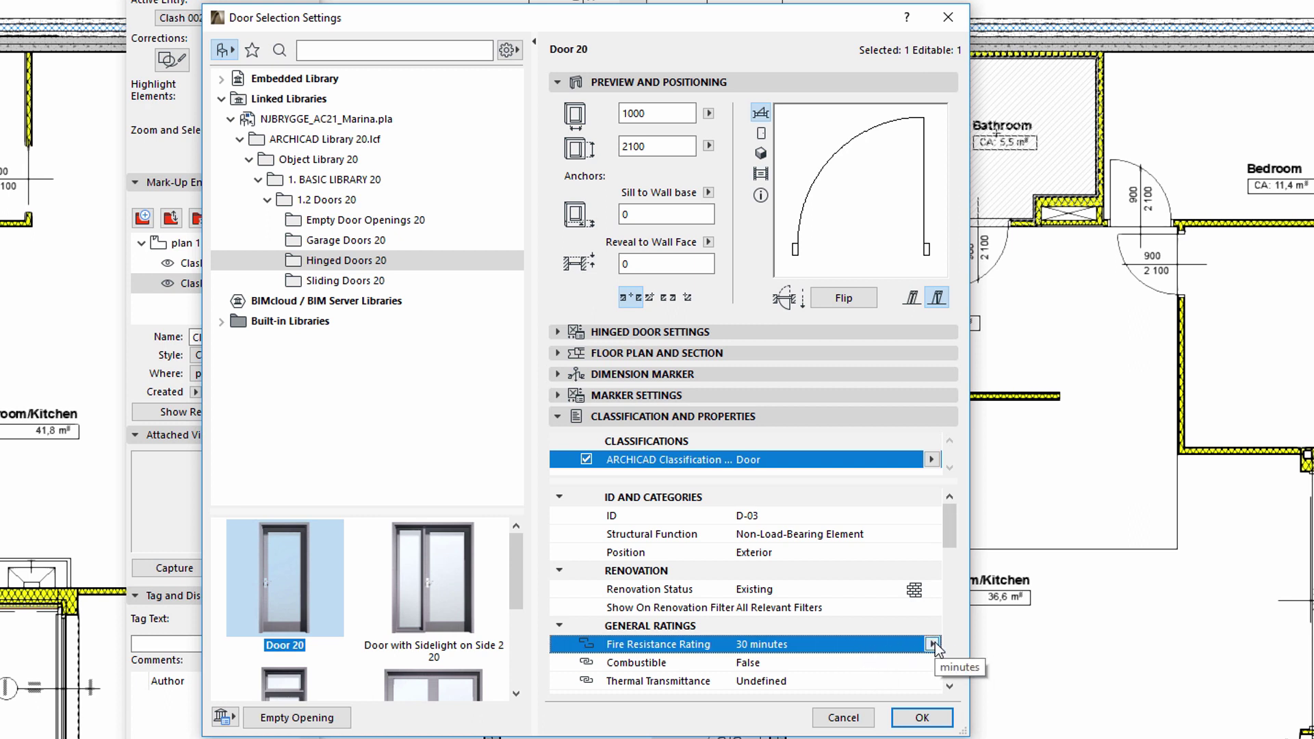
pyautogui.click(933, 645)
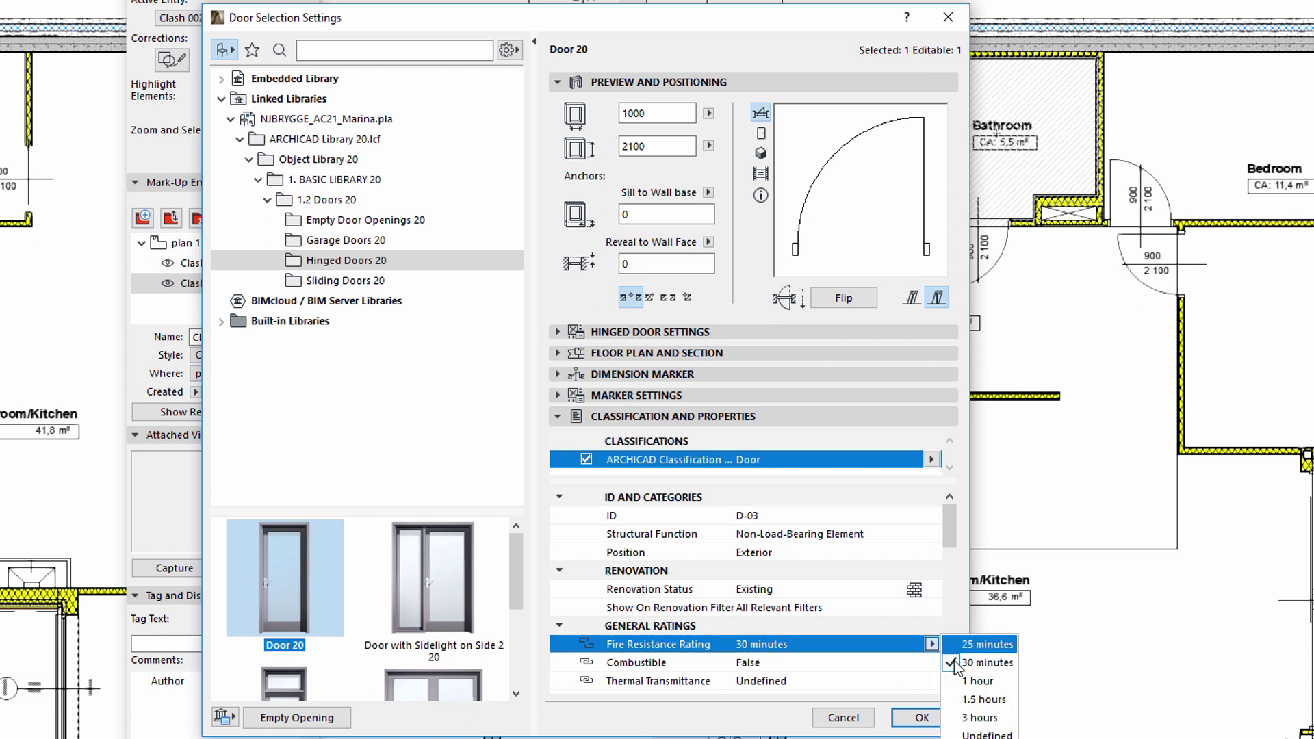
pyautogui.click(979, 681)
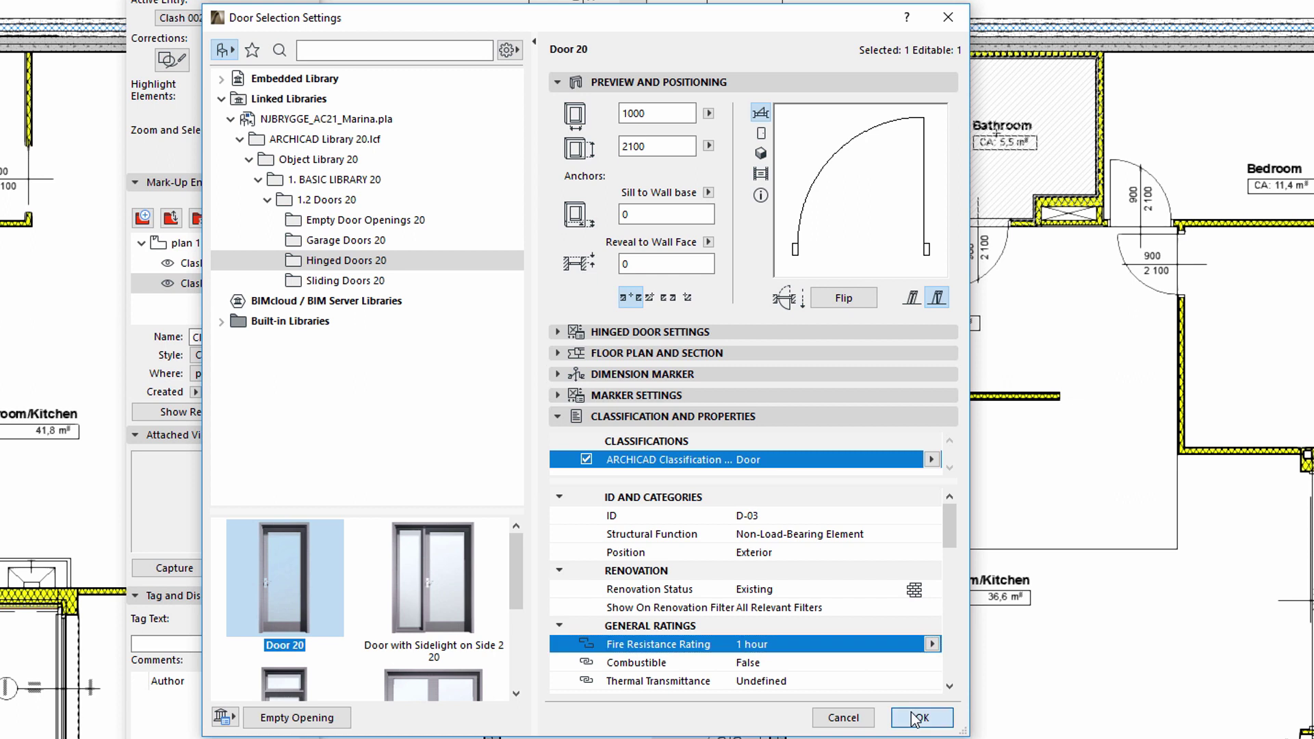
pyautogui.click(921, 717)
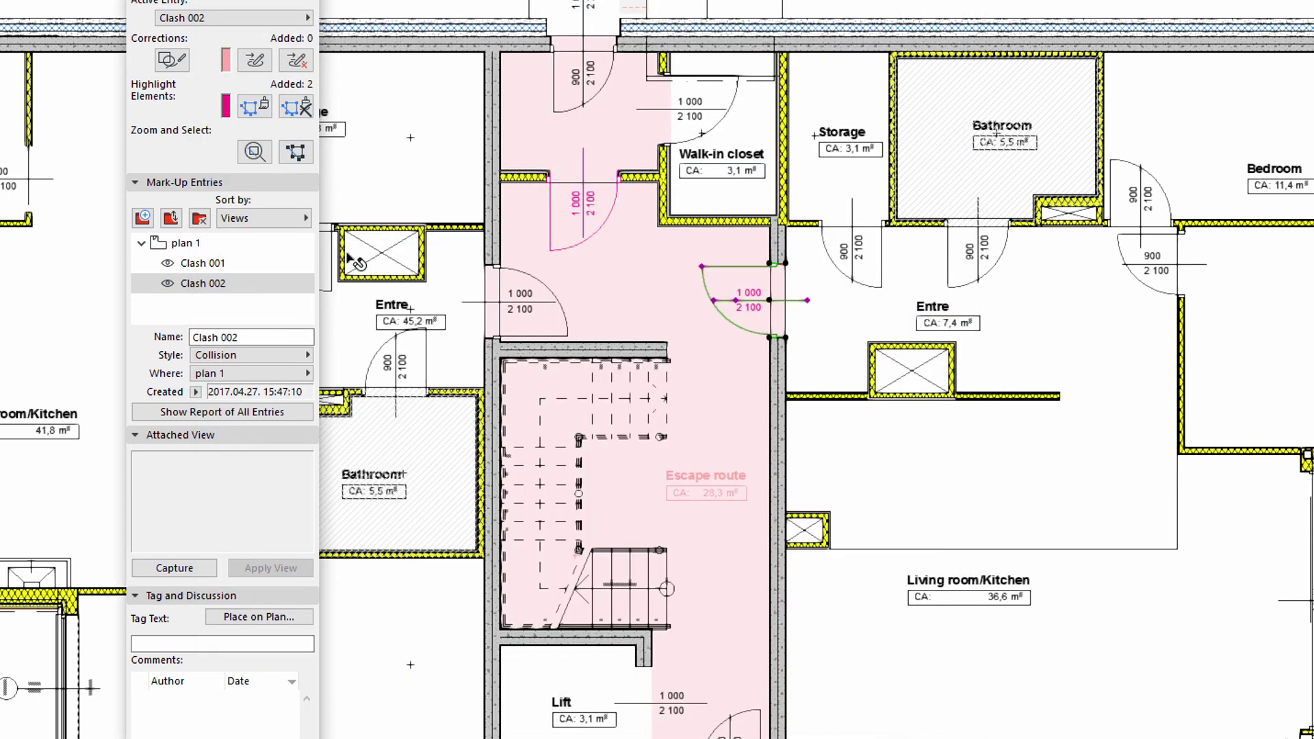
# Select the Clash 001 and Clash 002 mark-up entries together and delete them.
pyautogui.click(233, 264)
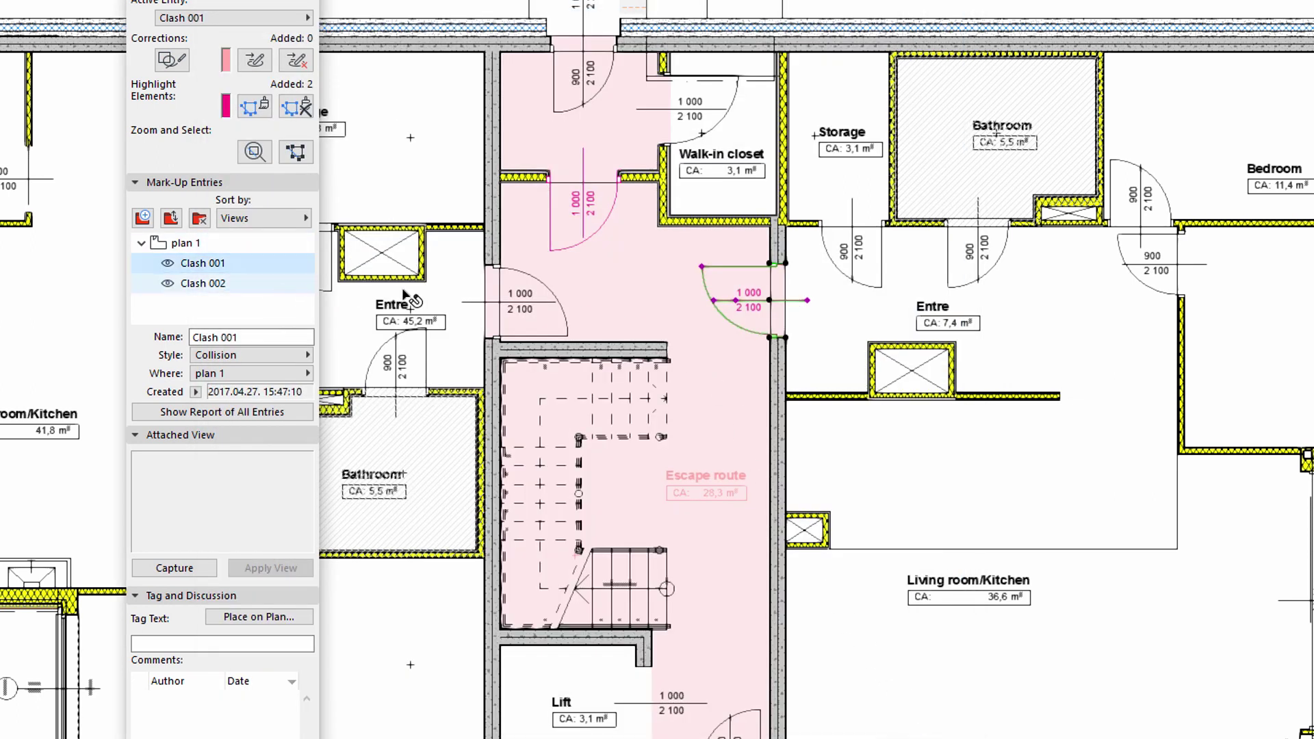
pyautogui.press('Escape')
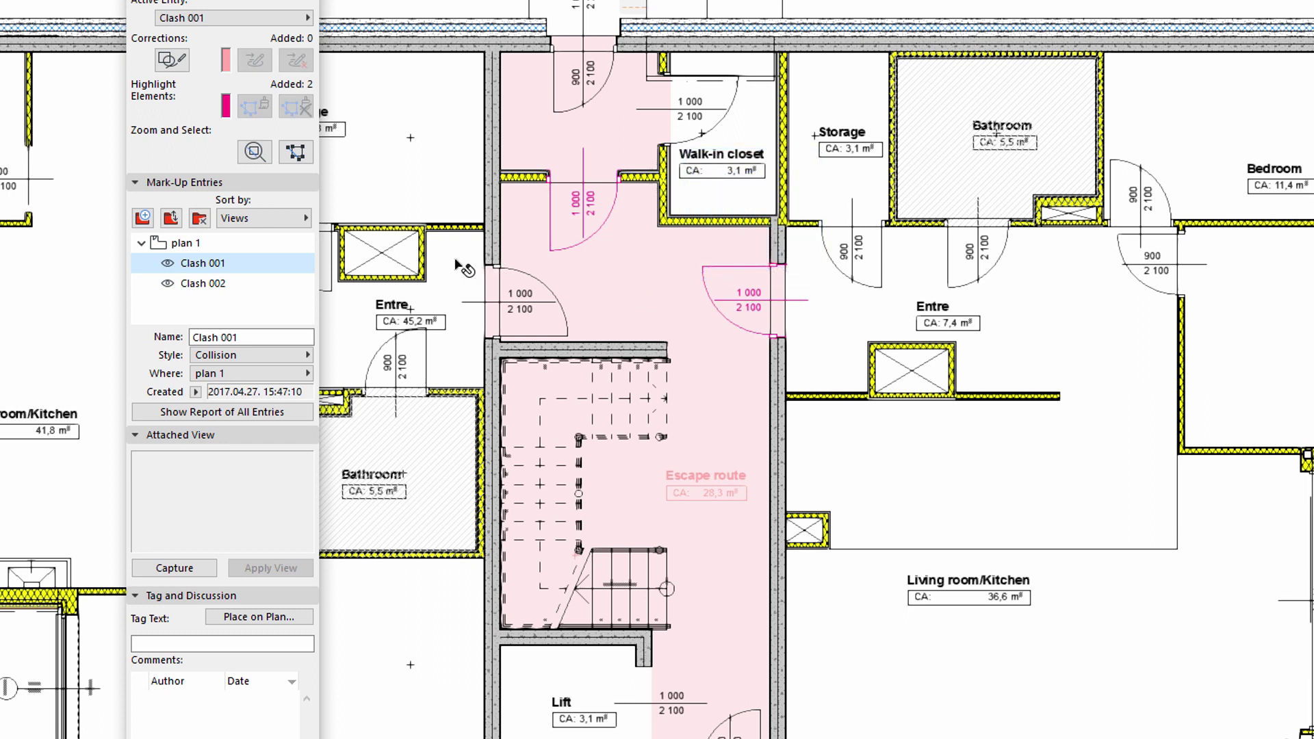
pyautogui.click(284, 282)
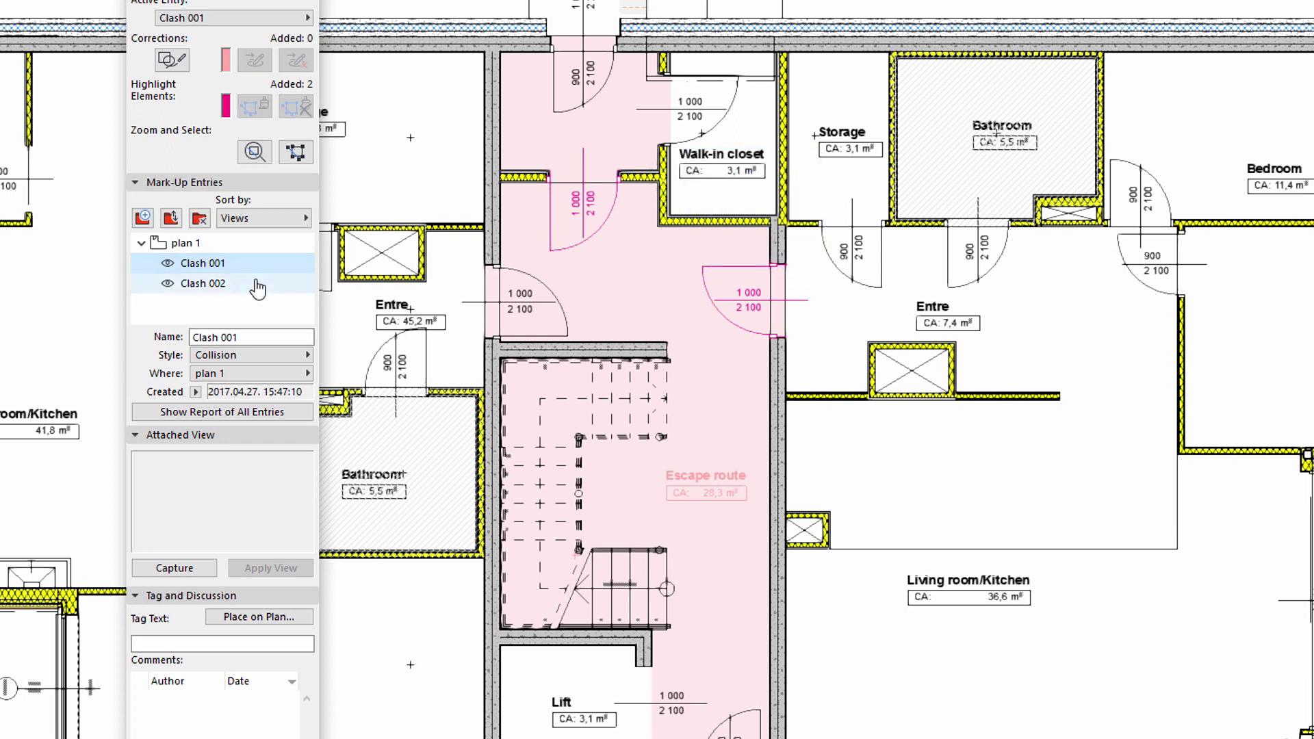
pyautogui.keyDown('shift'); pyautogui.click(247, 263); pyautogui.keyUp('shift')
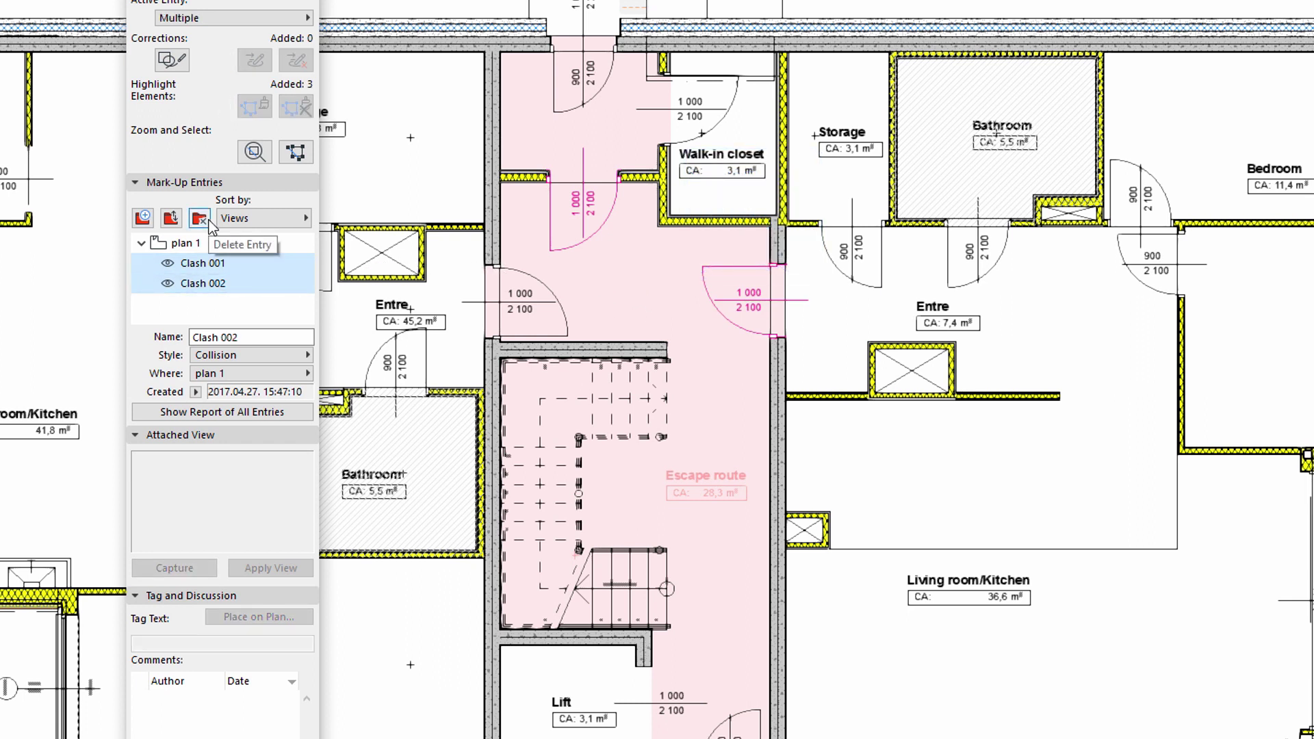
pyautogui.click(209, 224)
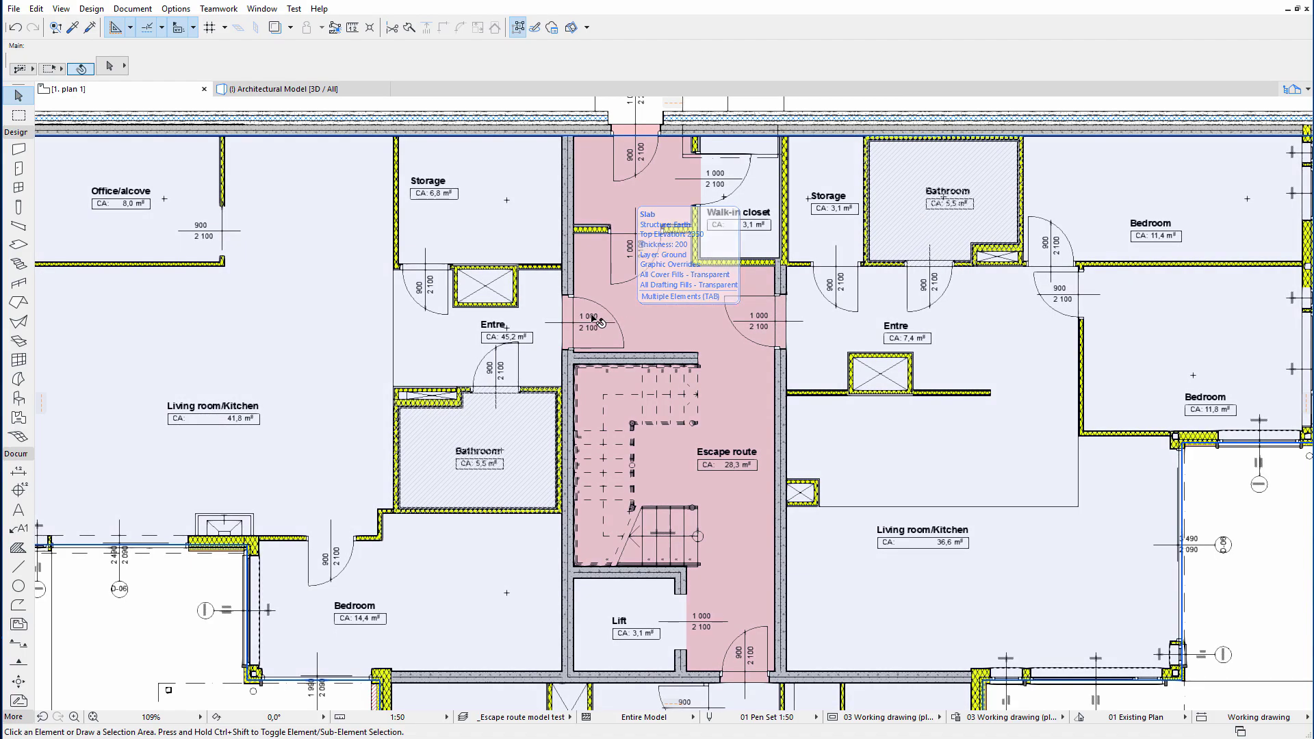
# Zoom out on the floor plan and switch to the Architectural Model 3D view.
pyautogui.scroll(-1, 597, 322)
pyautogui.scroll(-1, 541, 361)
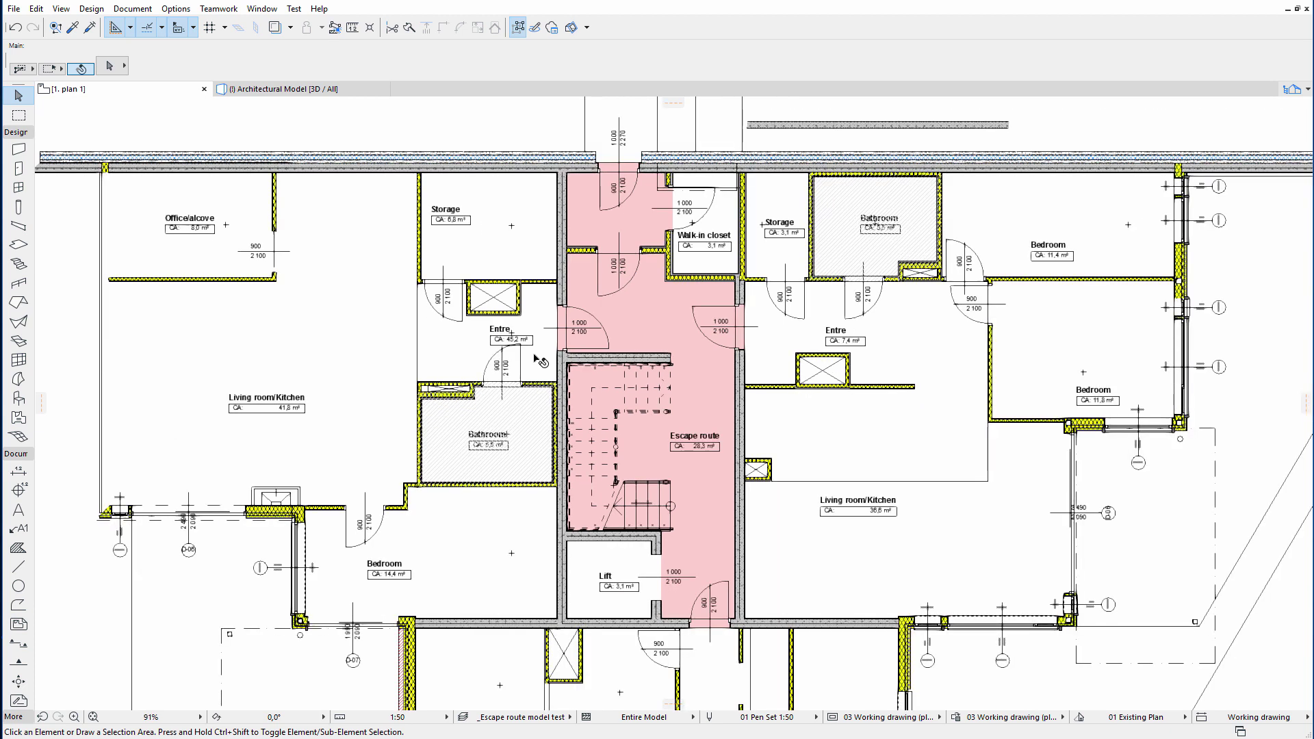
pyautogui.scroll(-1, 541, 362)
pyautogui.scroll(-1, 547, 369)
pyautogui.scroll(-1, 558, 377)
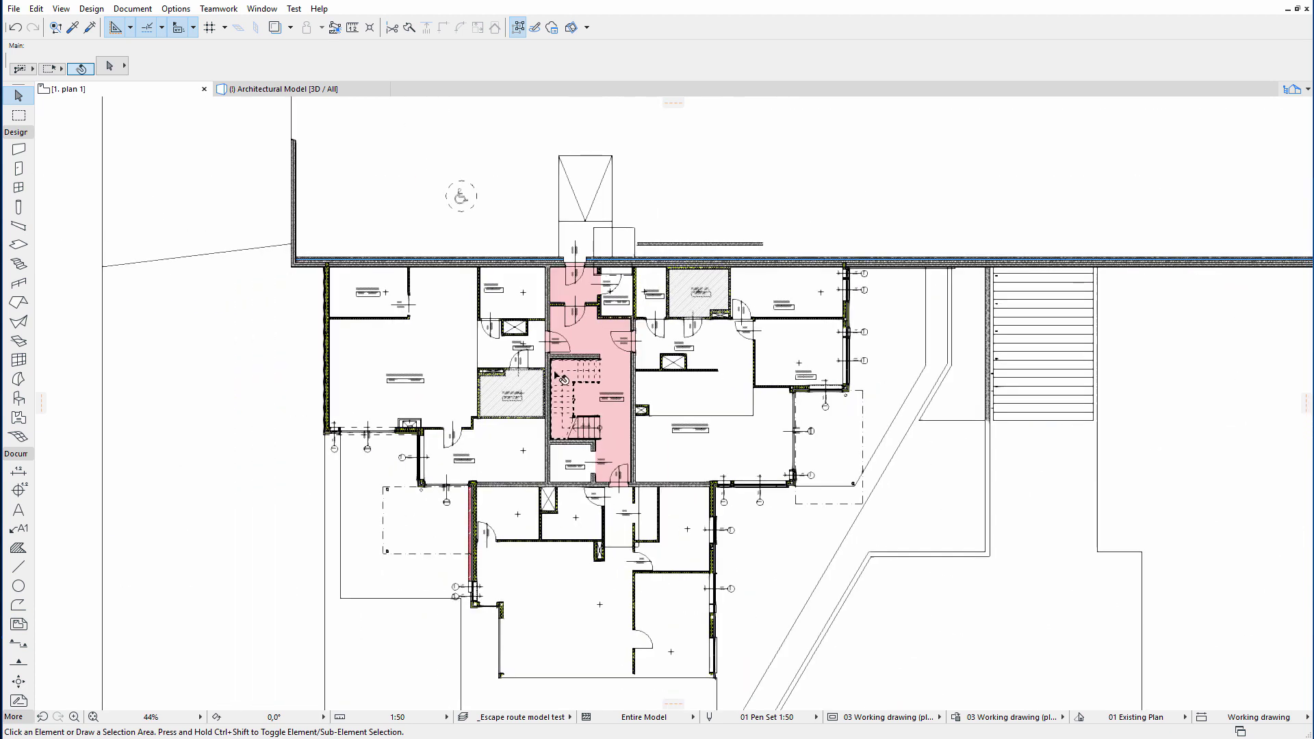
pyautogui.scroll(-1, 558, 376)
pyautogui.scroll(1, 572, 356)
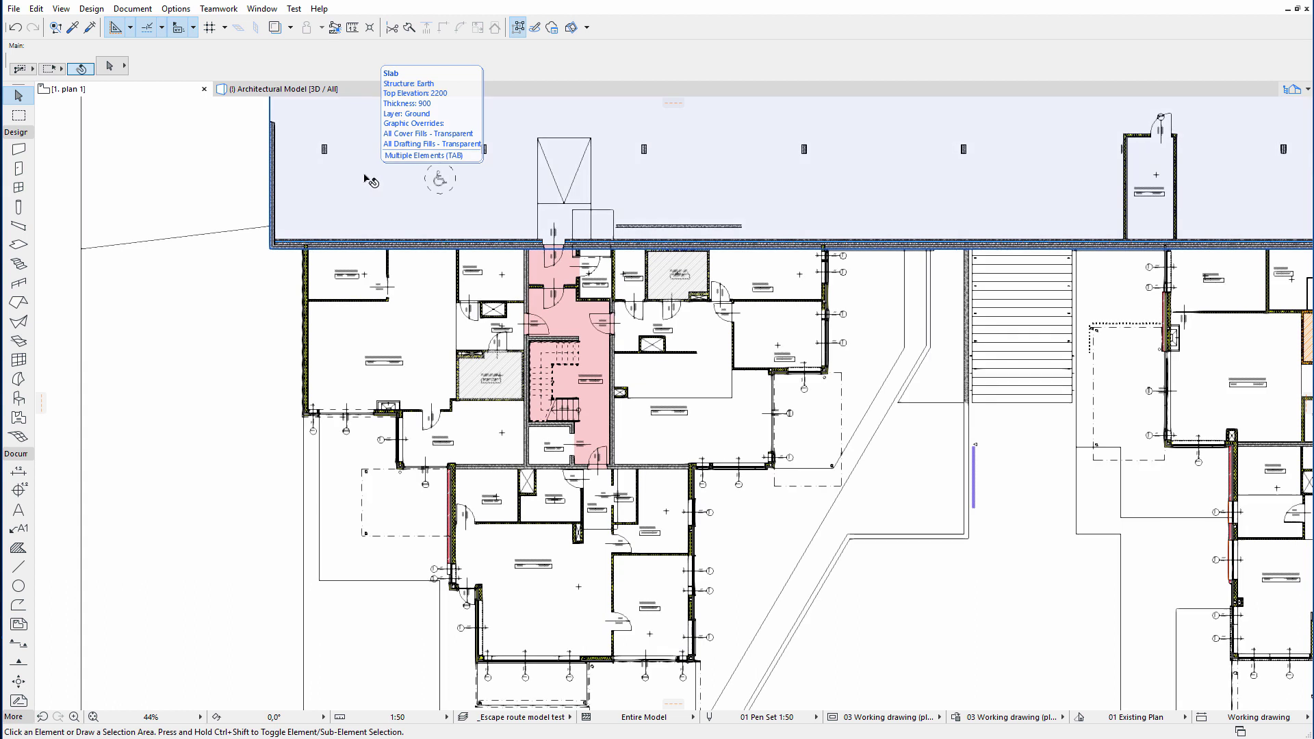
pyautogui.click(323, 94)
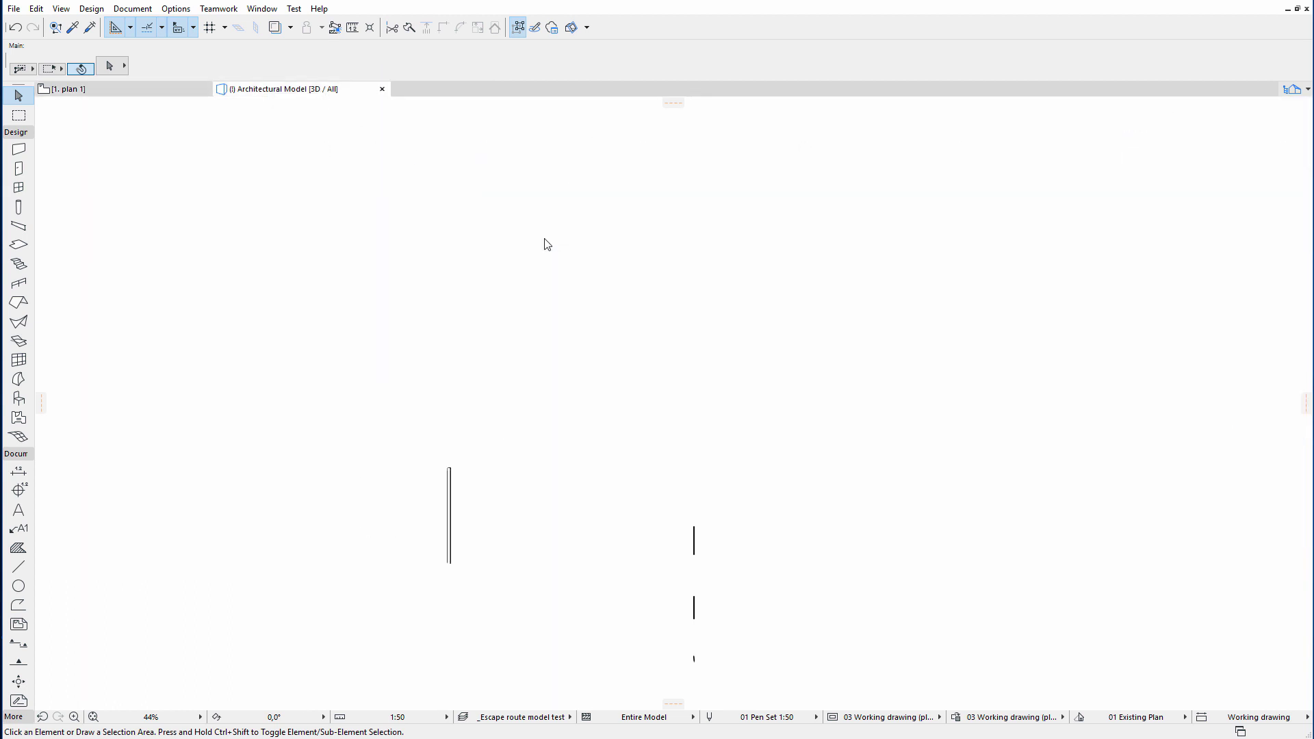